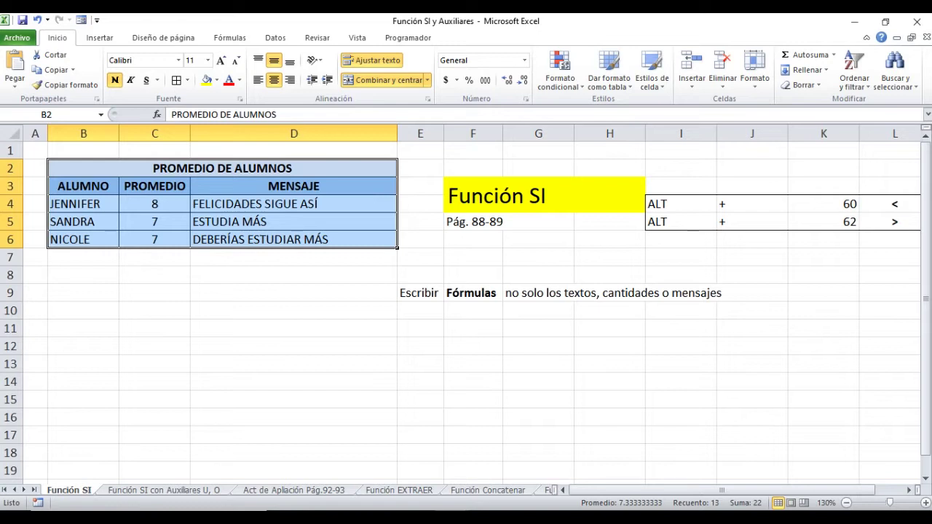
Step: Inspect the first message's SI formula, highlighting its condition and the FELICIDADES SIGUE ASÍ result
{"action": "left_click", "coordinate": [293, 204]}
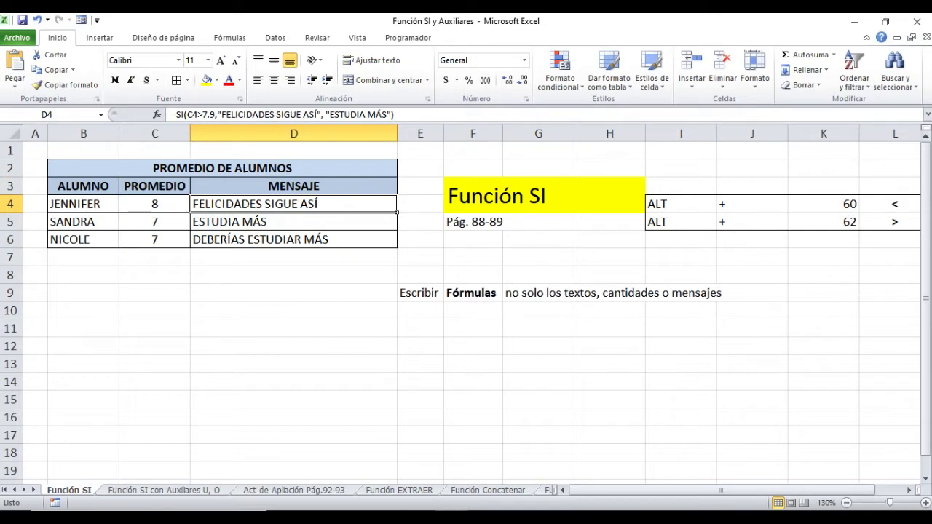
{"action": "double_click", "coordinate": [259, 204]}
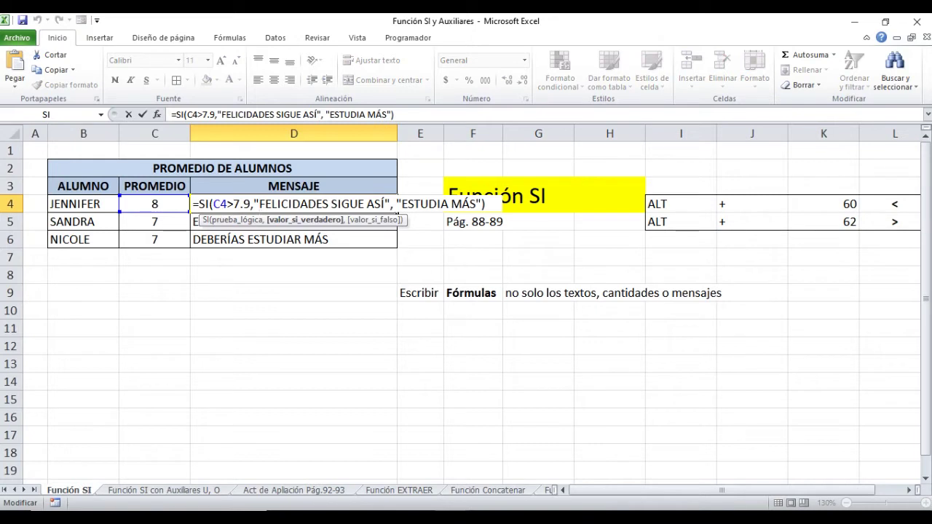
{"action": "left_click_drag", "start_coordinate": [212, 204], "coordinate": [251, 205]}
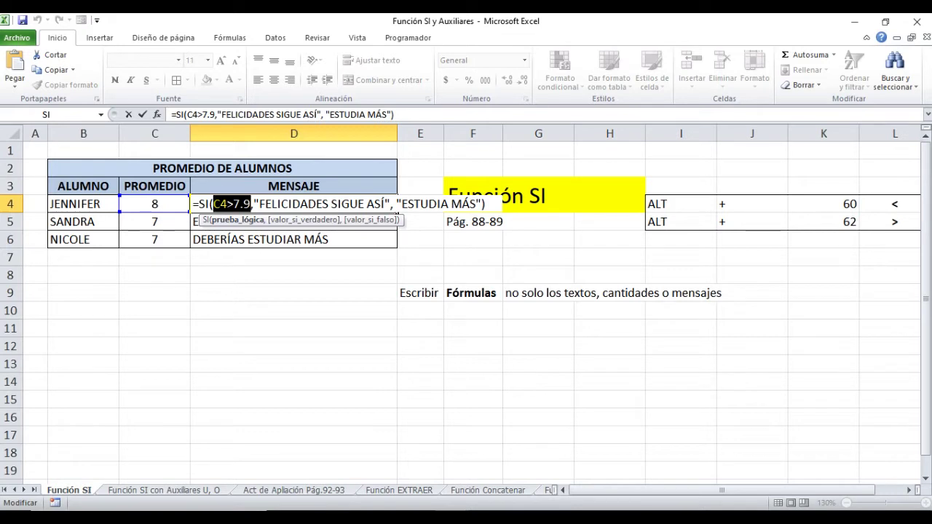
{"action": "left_click_drag", "start_coordinate": [259, 204], "coordinate": [385, 204]}
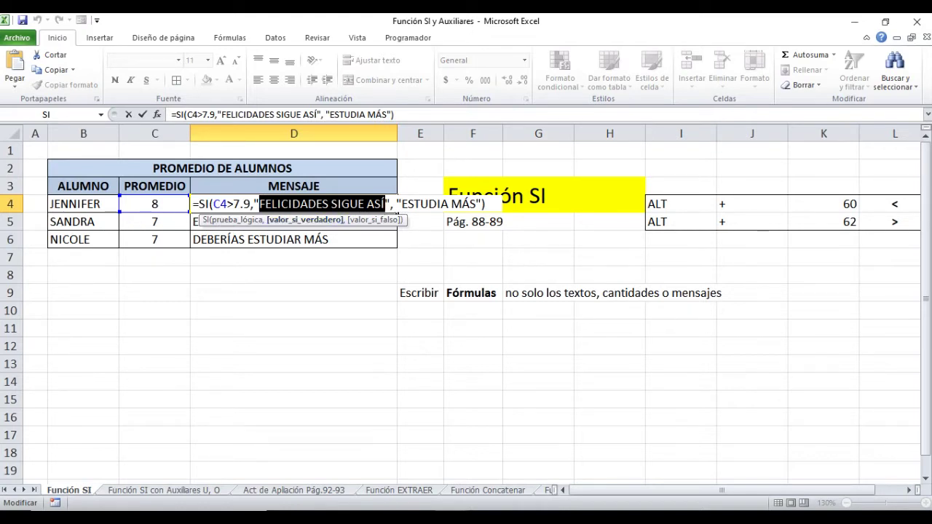
{"action": "key", "text": "Escape"}
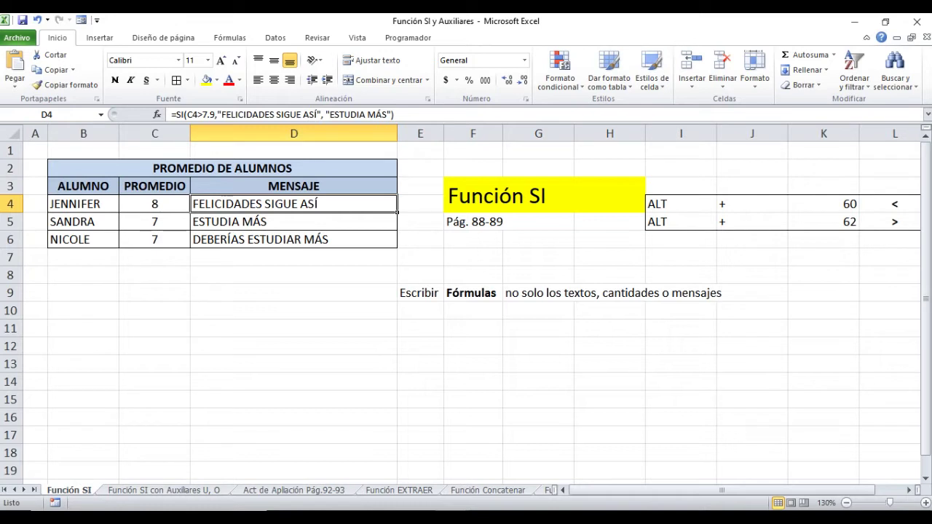
Step: Move to the Función SI con Auxiliares sheet and inspect D4's C4>7.9 condition
{"action": "key", "text": "ctrl+Page_Down"}
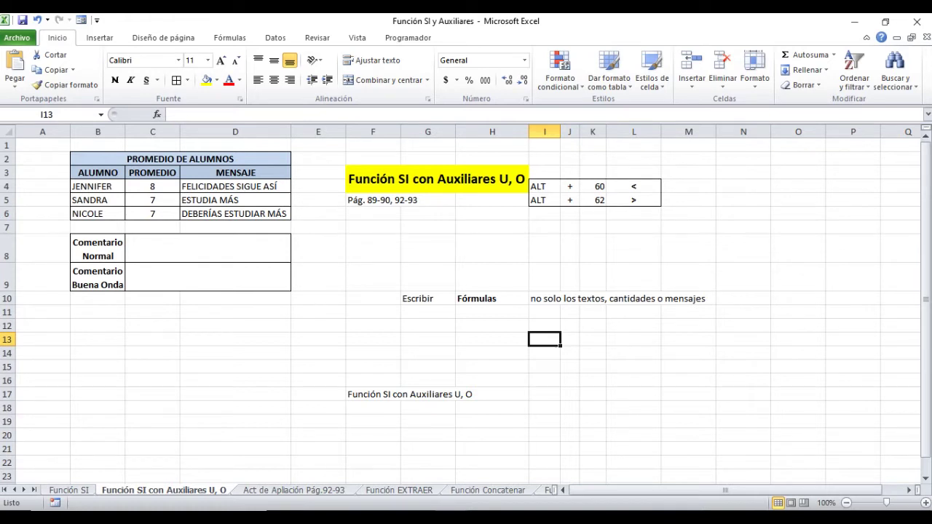
{"action": "double_click", "coordinate": [235, 186]}
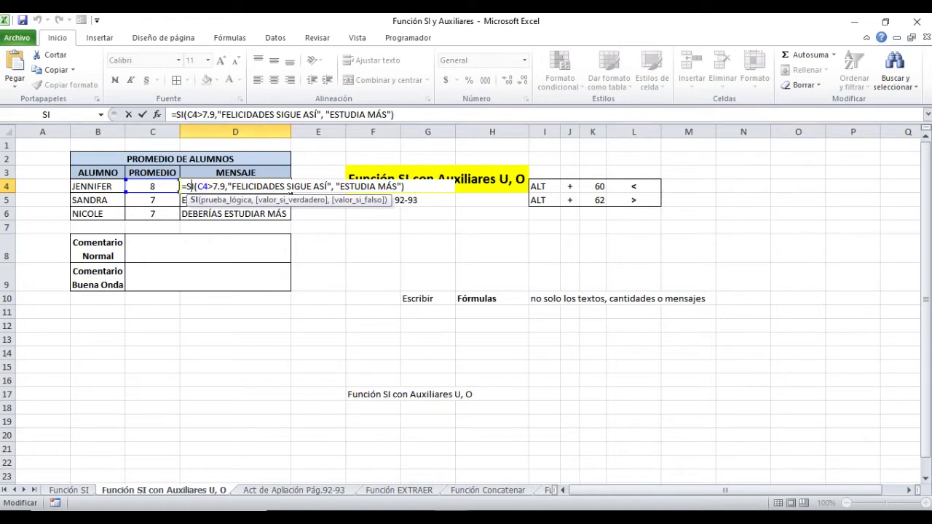
{"action": "left_click_drag", "start_coordinate": [216, 115], "coordinate": [187, 115]}
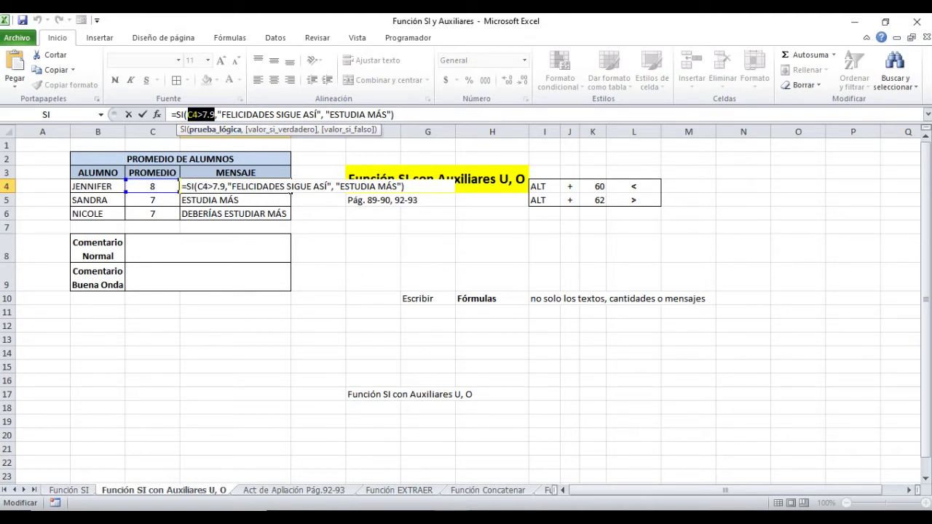
{"action": "left_click", "coordinate": [399, 200]}
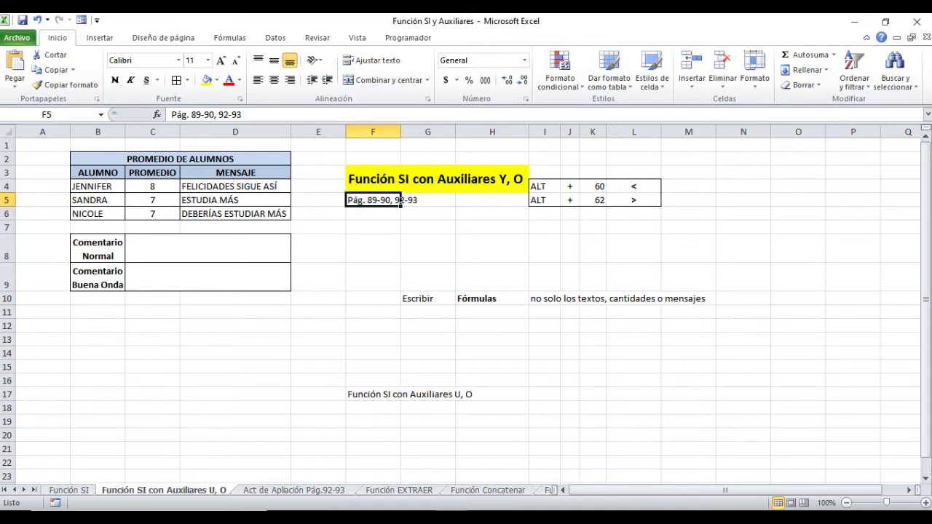
Step: Review D4's formula, point out the averages in C4, C5 and C6, and begin a formula in C8
{"action": "double_click", "coordinate": [201, 187]}
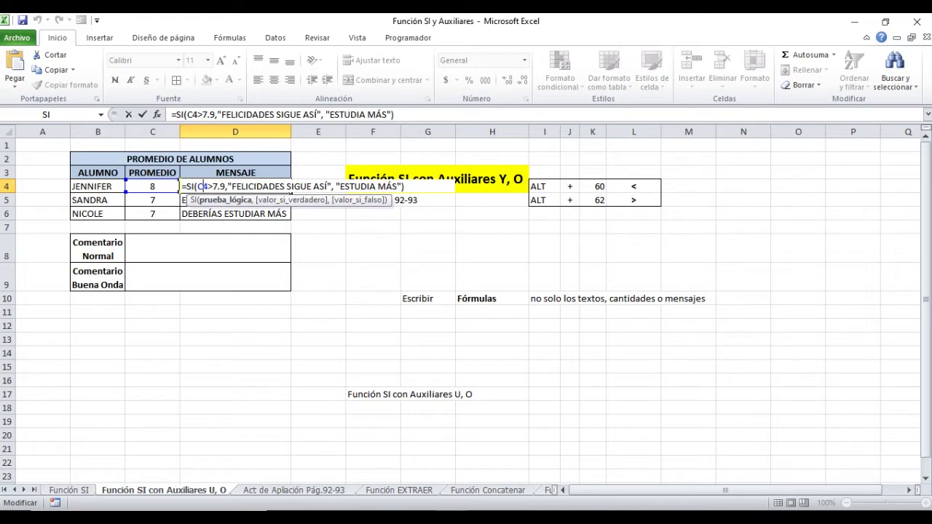
{"action": "key", "text": "Escape"}
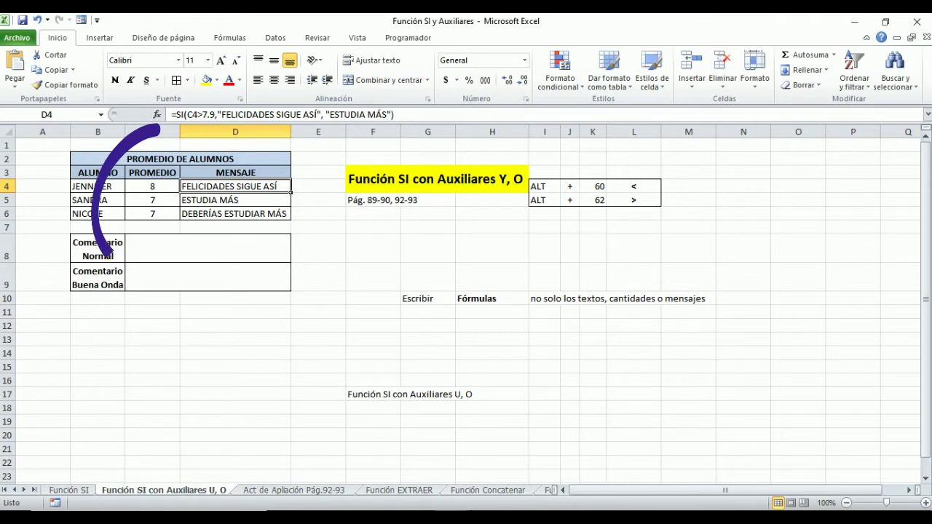
{"action": "left_click", "coordinate": [152, 187]}
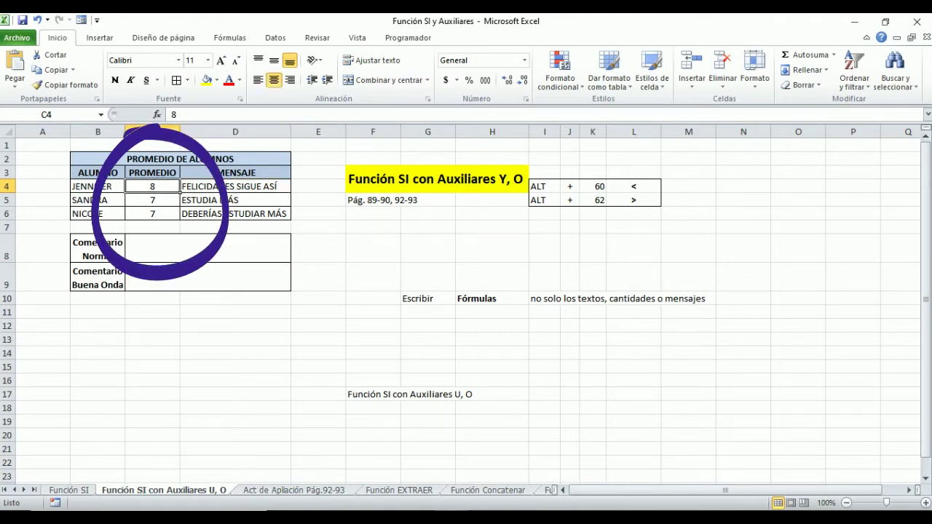
{"action": "left_click", "coordinate": [152, 200]}
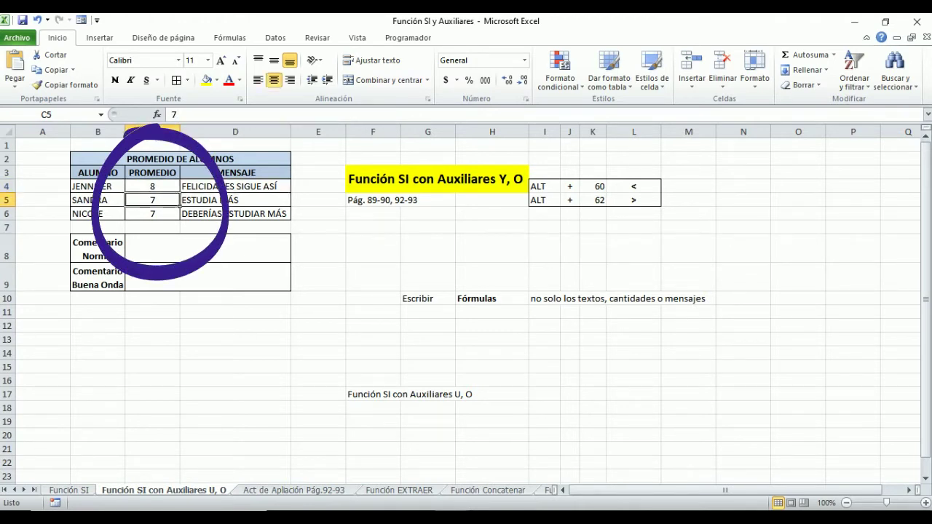
{"action": "left_click", "coordinate": [152, 214]}
{"action": "double_click", "coordinate": [208, 247]}
{"action": "type", "text": "="}
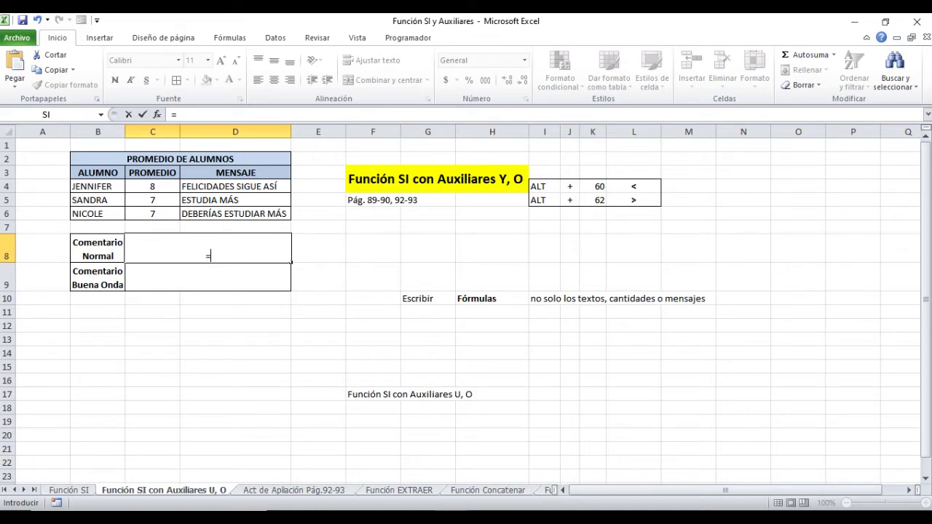
Step: Begin C8's formula as =SI(Y( with the conditions C4>7 and C5>7
{"action": "type", "text": "Si"}
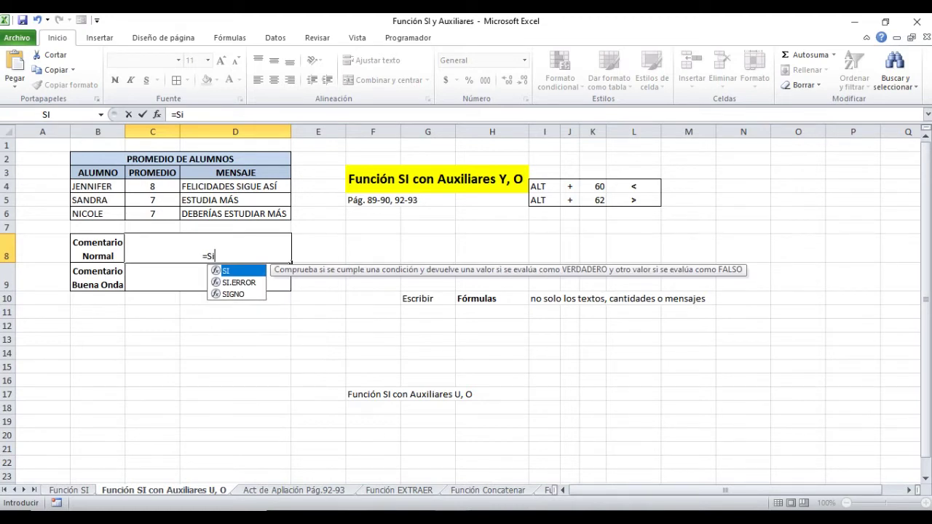
{"action": "type", "text": "("}
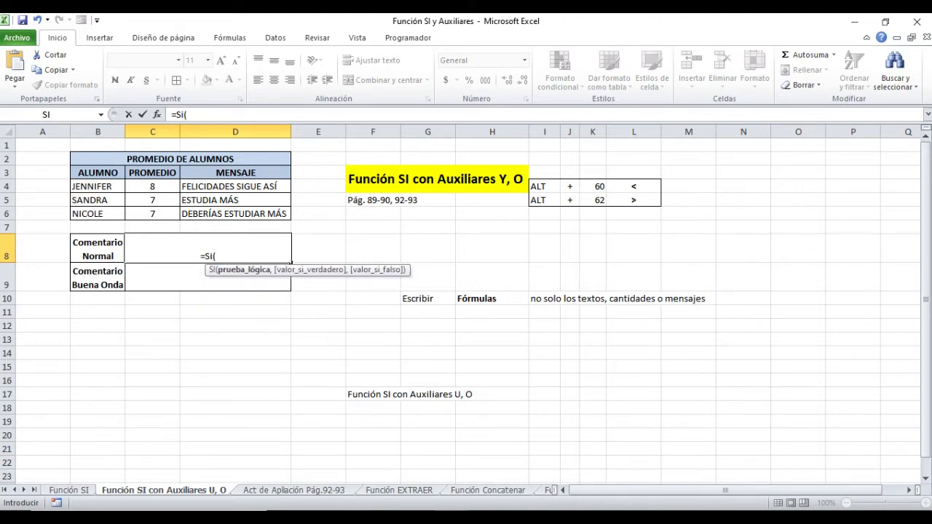
{"action": "type", "text": "Y"}
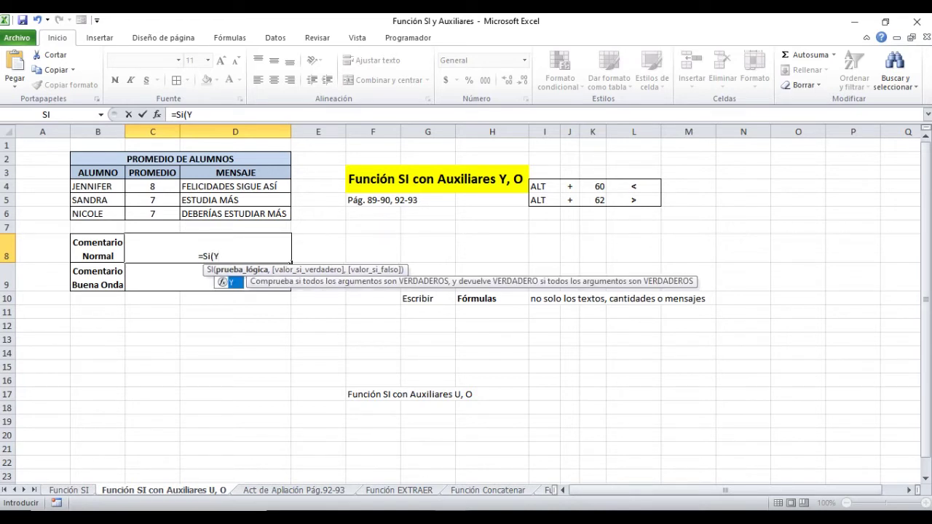
{"action": "type", "text": "("}
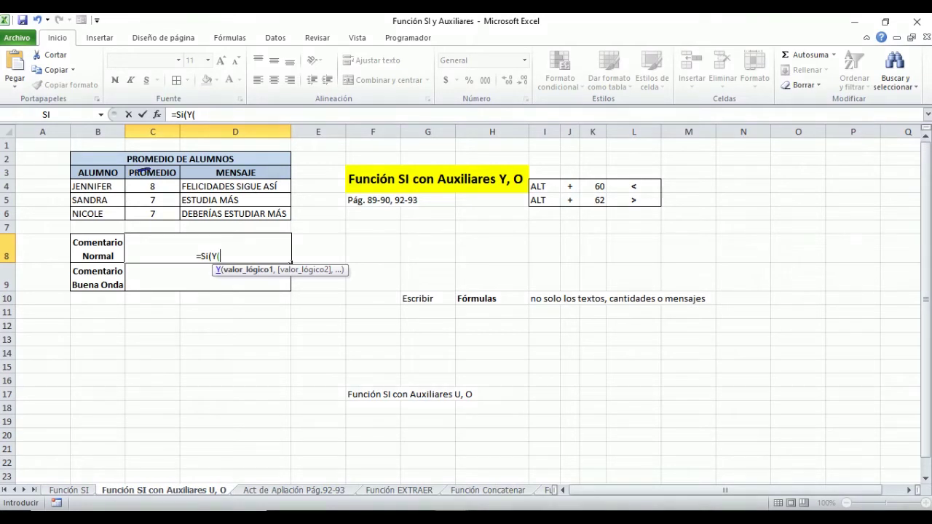
{"action": "left_click", "coordinate": [152, 186]}
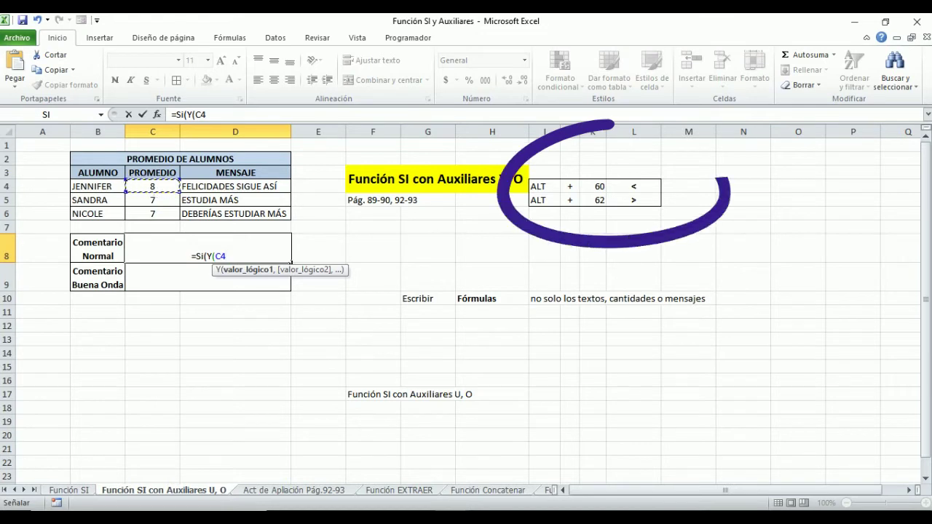
{"action": "type", "text": ">"}
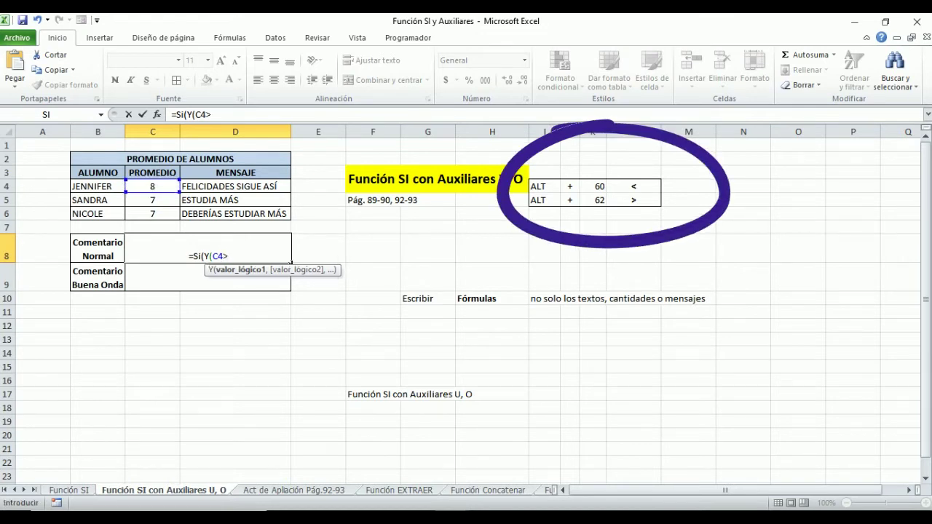
{"action": "type", "text": "7,"}
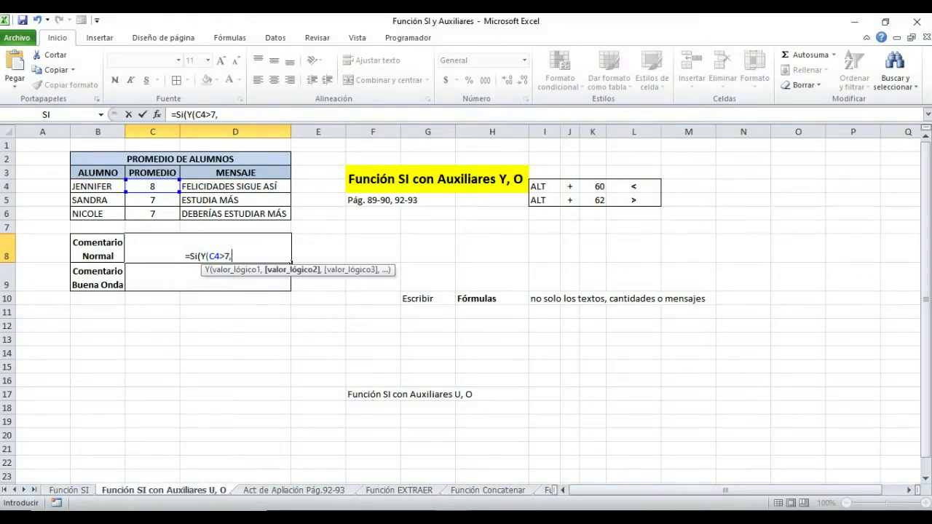
{"action": "left_click", "coordinate": [152, 199]}
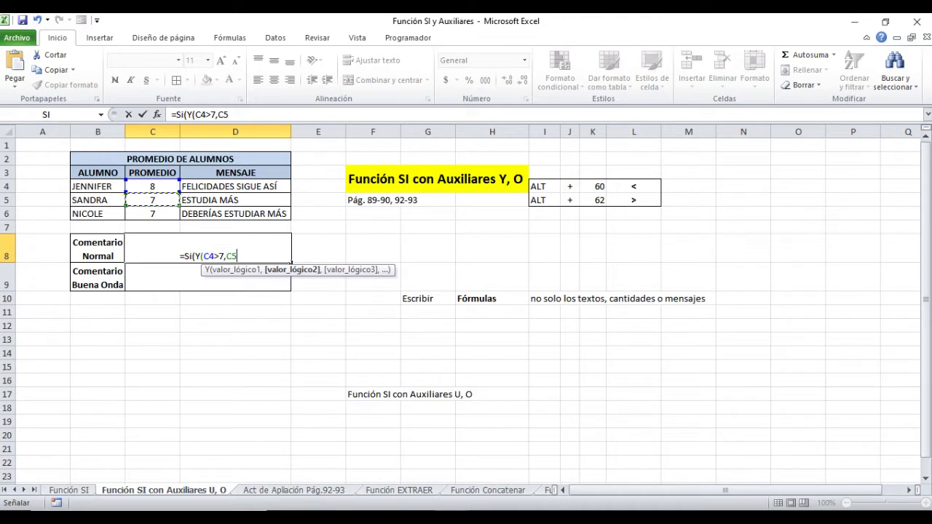
{"action": "type", "text": ">"}
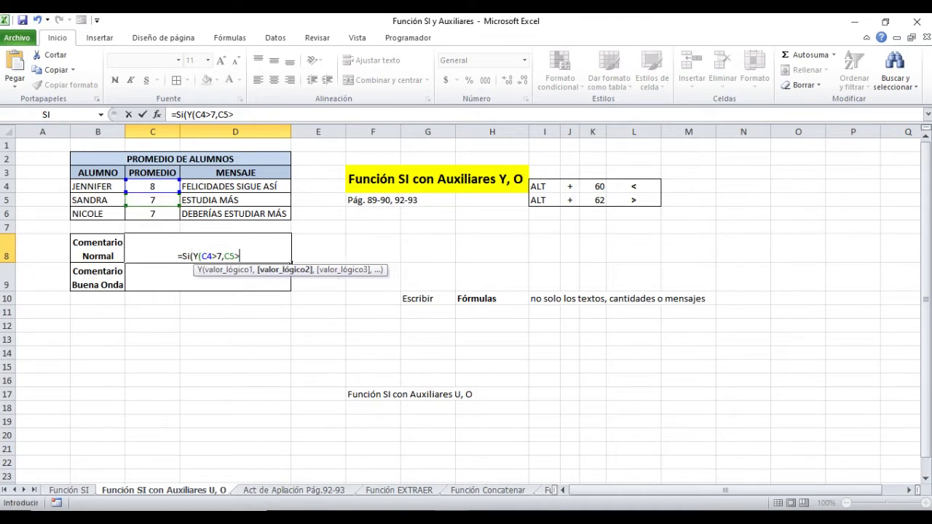
{"action": "type", "text": "7,"}
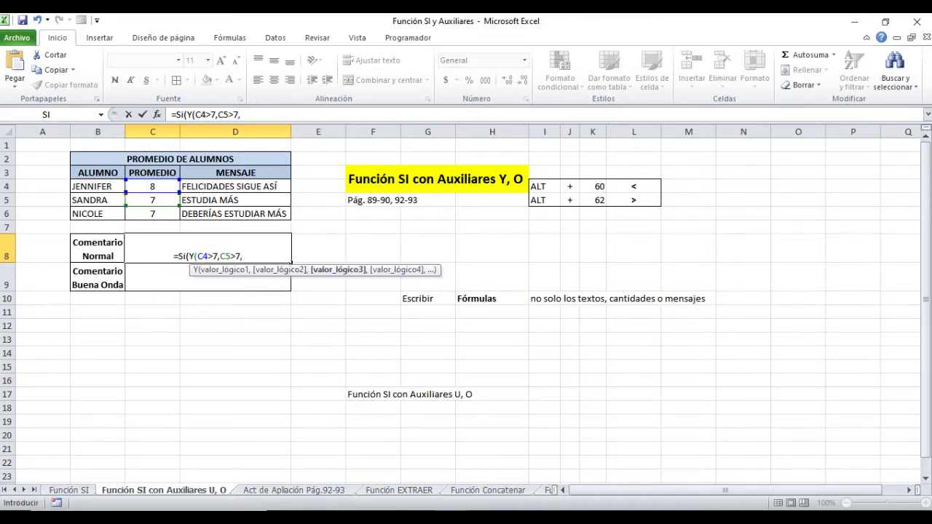
{"action": "key", "text": "alt"}
Step: Add the C6>7 condition and the results "Exento" / "No exentan", then commit the formula
{"action": "left_click", "coordinate": [152, 213]}
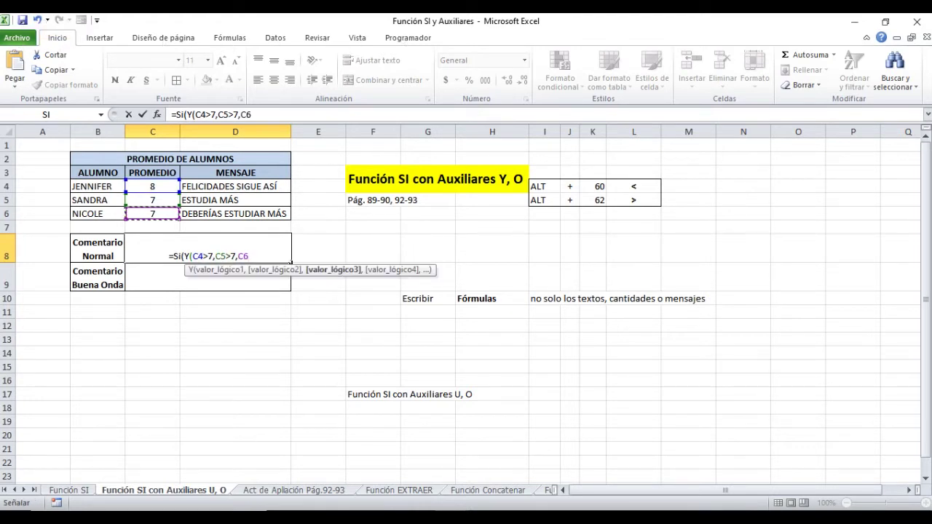
{"action": "type", "text": ")"}
{"action": "key", "text": "BackSpace"}
{"action": "type", "text": ">7"}
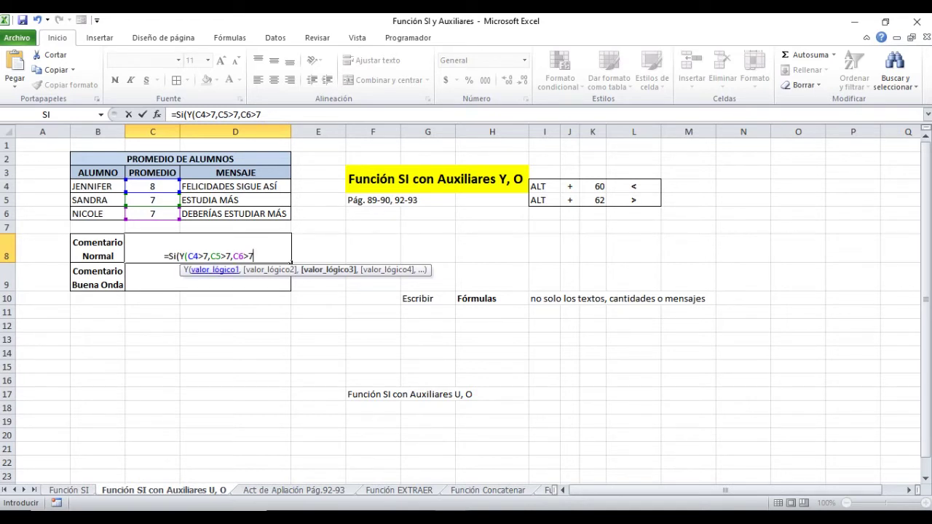
{"action": "type", "text": "),"}
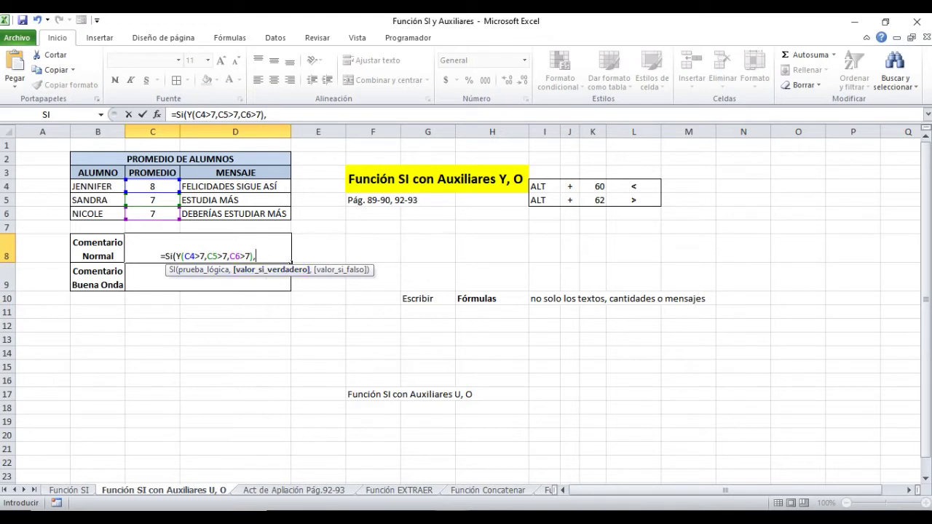
{"action": "type", "text": "\"Exento\""}
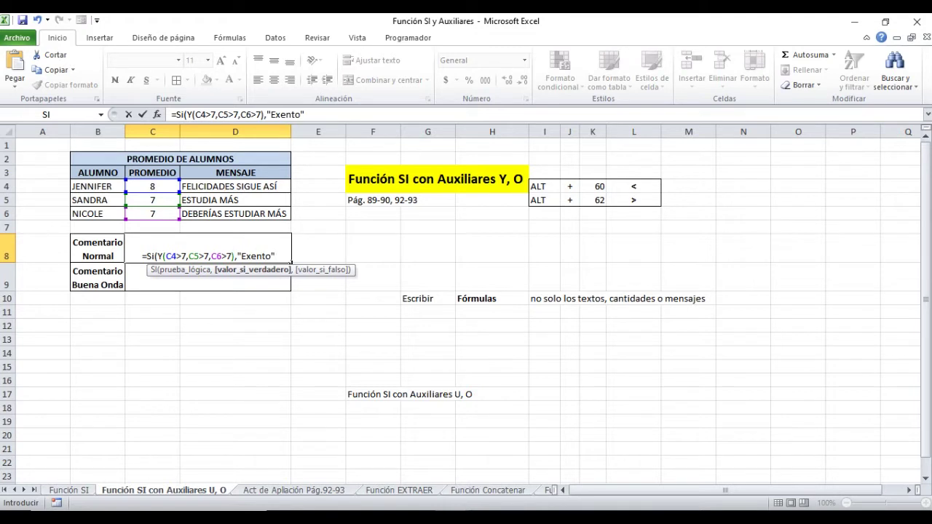
{"action": "type", "text": ","}
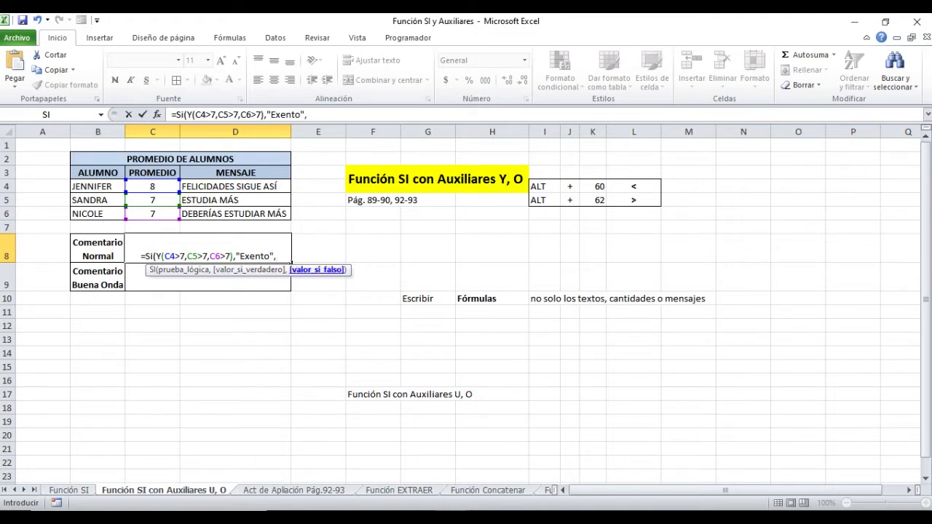
{"action": "type", "text": "\""}
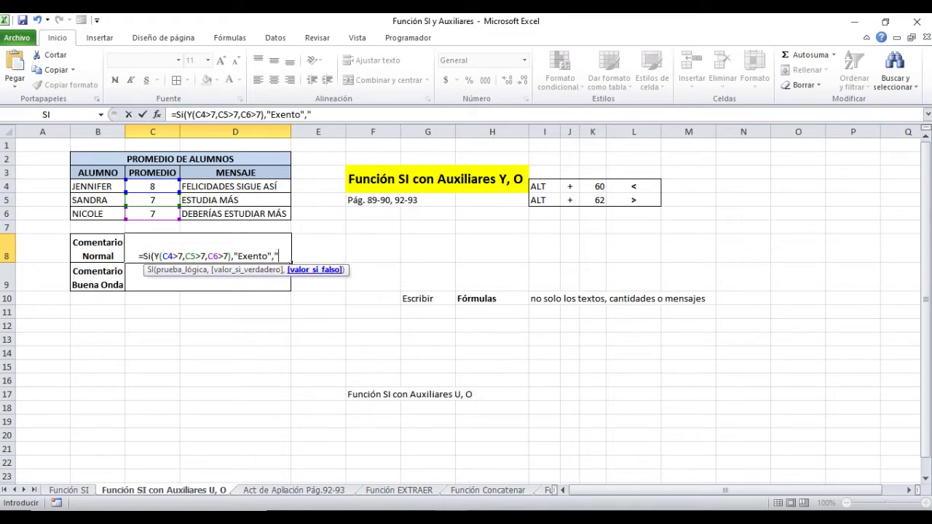
{"action": "type", "text": "No exentan\""}
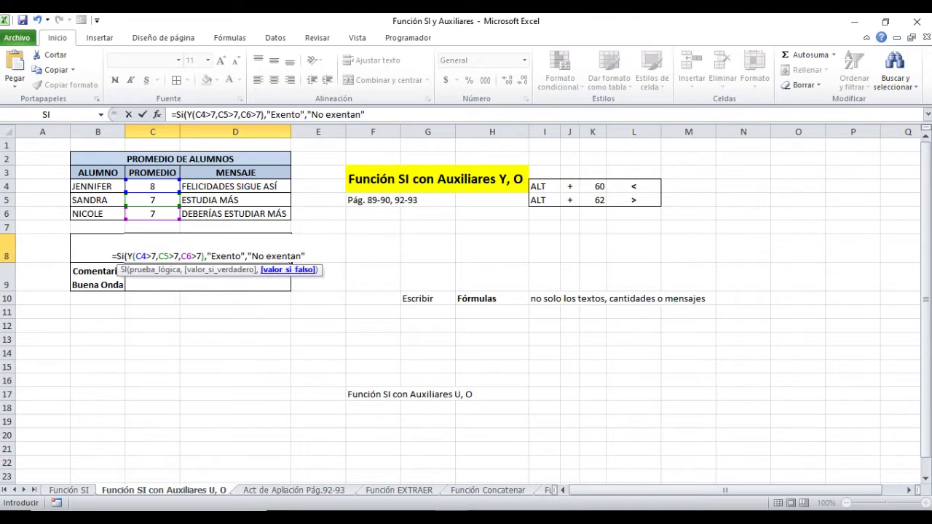
{"action": "type", "text": ")"}
{"action": "key", "text": "Return"}
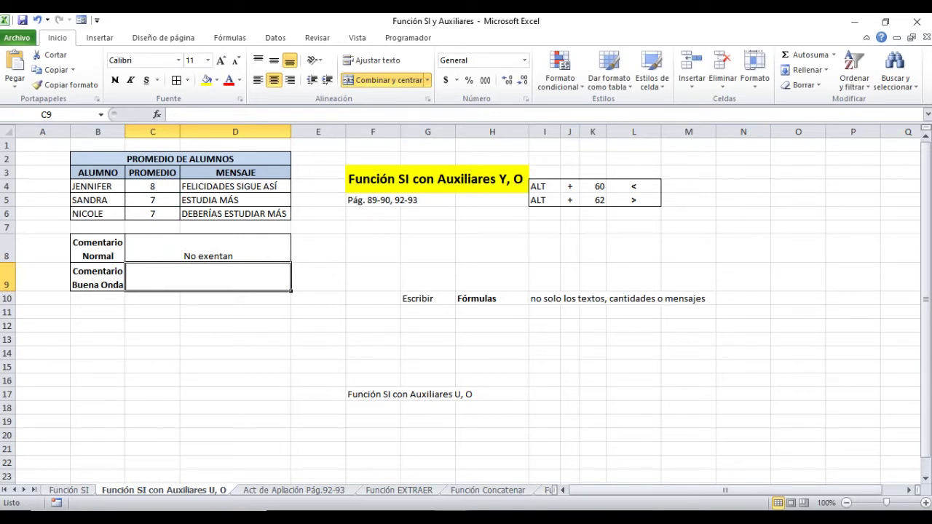
{"action": "left_click", "coordinate": [152, 199]}
Step: Test the formula by setting SANDRA's and NICOLE's averages to 8, then SANDRA's back to 7
{"action": "type", "text": "8"}
{"action": "key", "text": "Return"}
{"action": "type", "text": "8"}
{"action": "key", "text": "Return"}
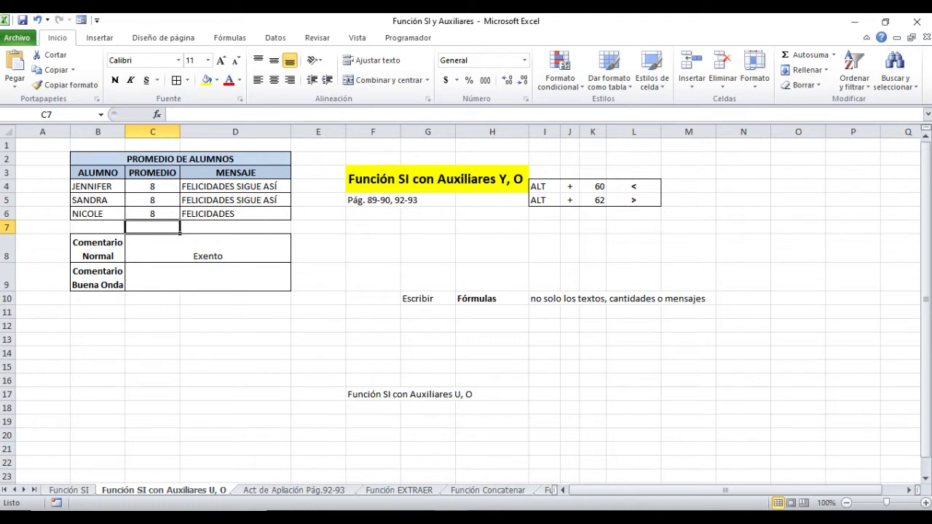
{"action": "left_click", "coordinate": [152, 186]}
{"action": "left_click", "coordinate": [152, 199]}
{"action": "type", "text": "7"}
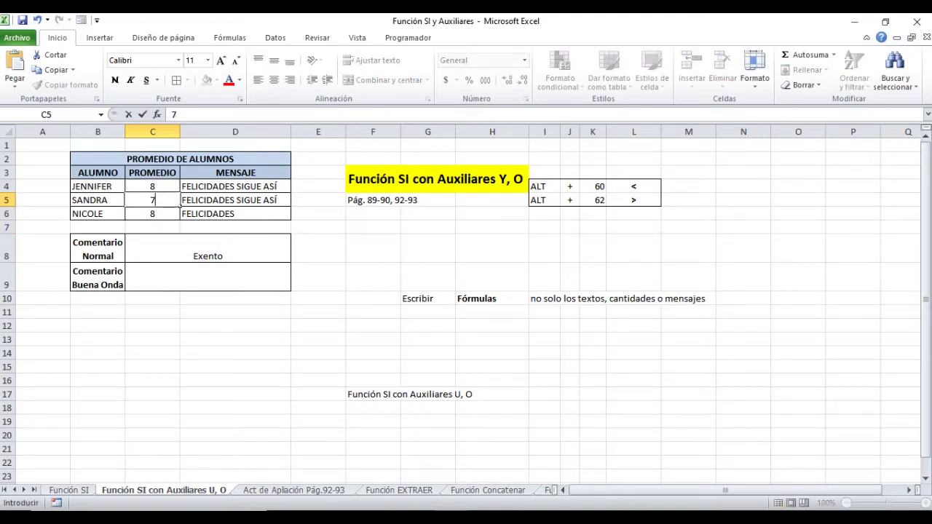
{"action": "key", "text": "Return"}
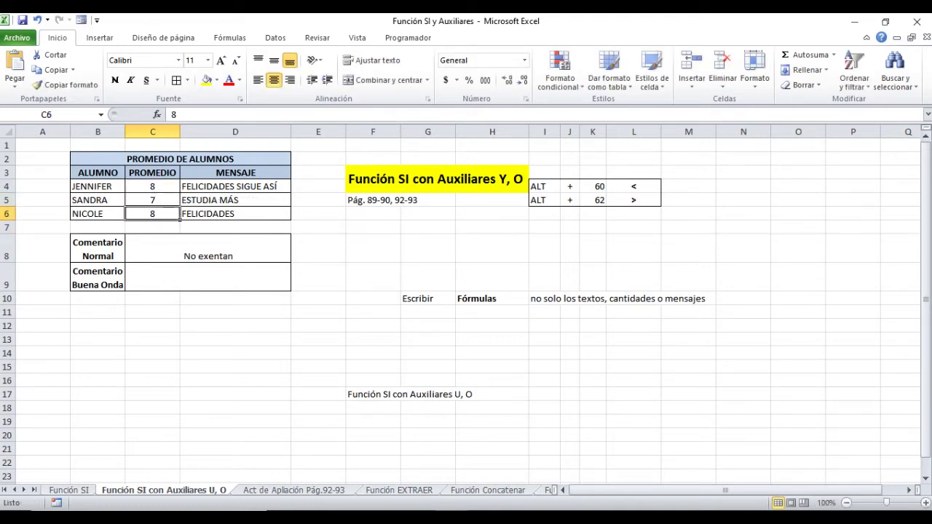
Step: Review the Comentario Normal formula without changing it
{"action": "left_click", "coordinate": [152, 199]}
{"action": "left_click_drag", "start_coordinate": [146, 150], "coordinate": [150, 153]}
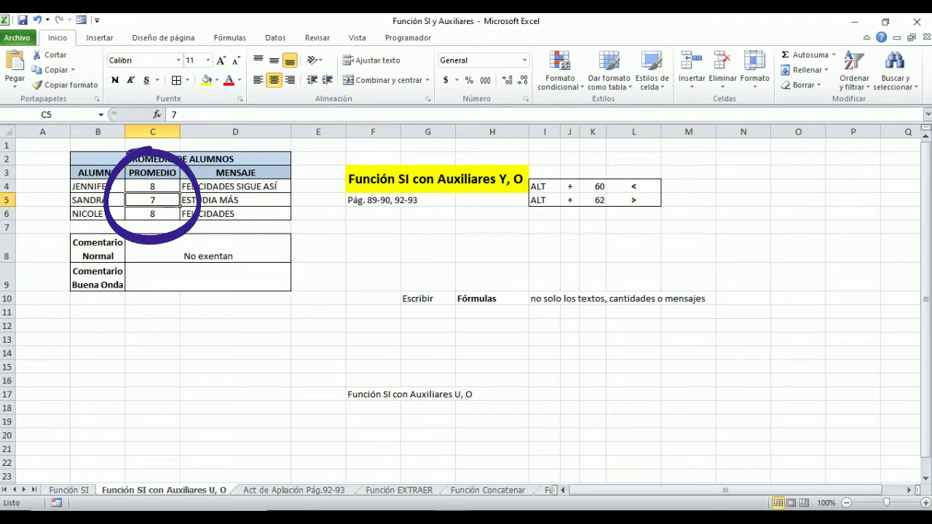
{"action": "left_click", "coordinate": [152, 213]}
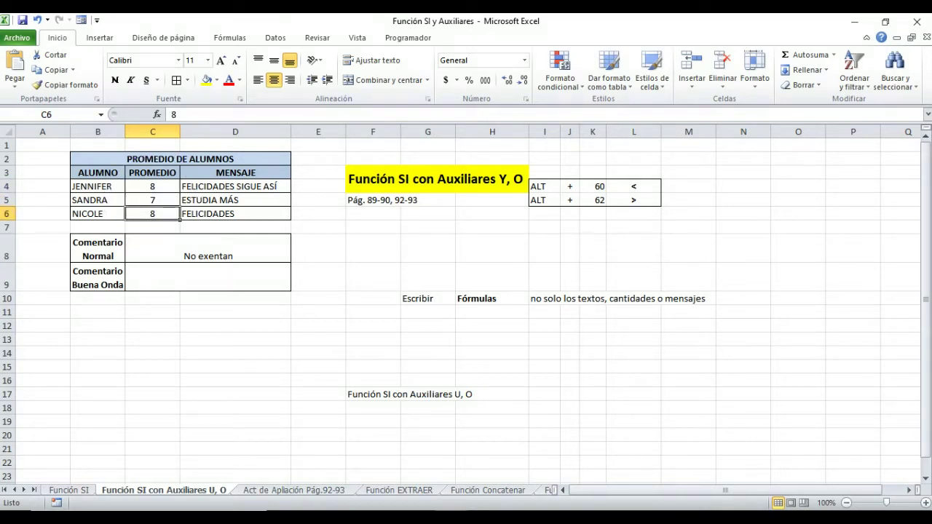
{"action": "double_click", "coordinate": [208, 256]}
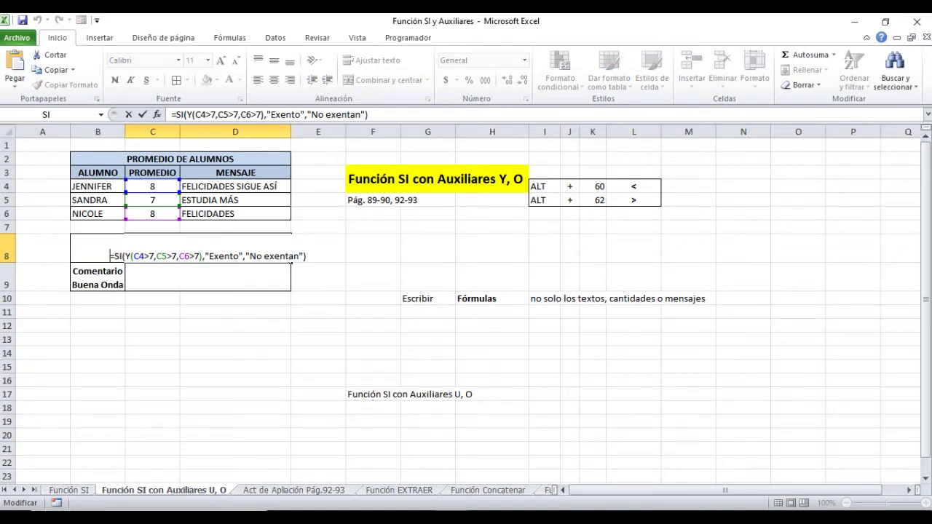
{"action": "key", "text": "Escape"}
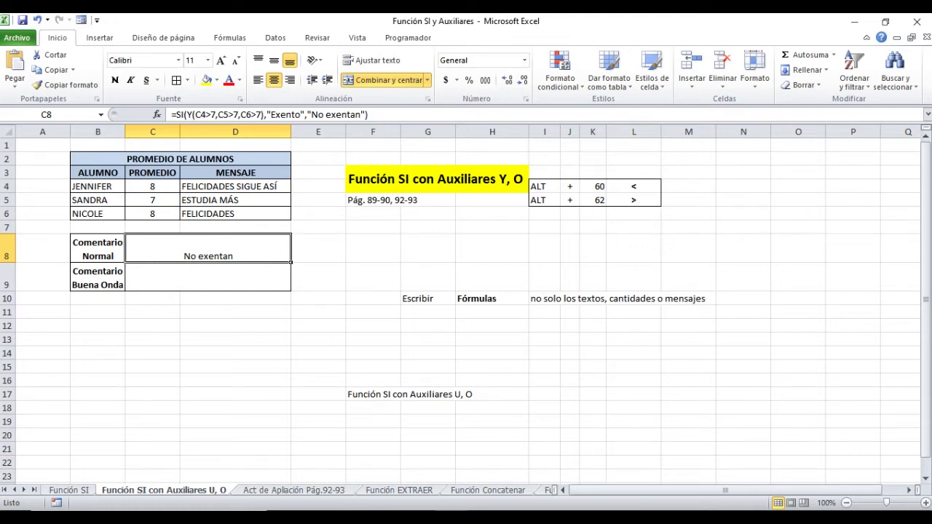
{"action": "left_click", "coordinate": [209, 277]}
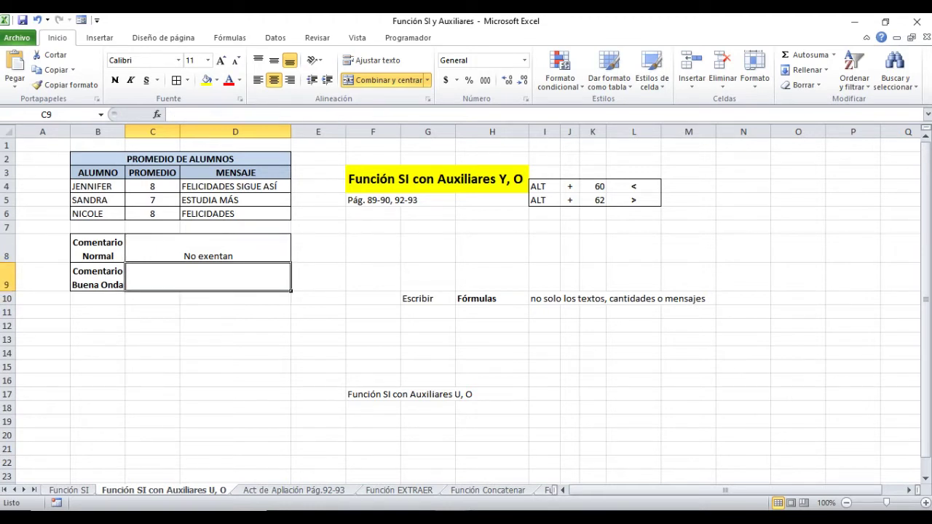
Step: Start C9's formula =SI(O(C4=10,C5=10,C6=10), testing whether any average equals 10
{"action": "type", "text": "?"}
{"action": "key", "text": "BackSpace"}
{"action": "type", "text": "=si"}
{"action": "key", "text": "Tab"}
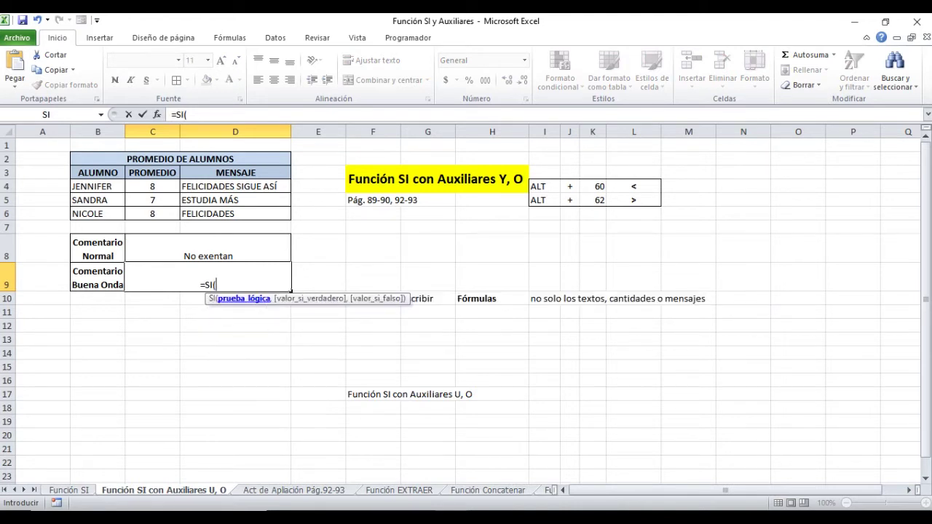
{"action": "type", "text": "o"}
{"action": "key", "text": "Tab"}
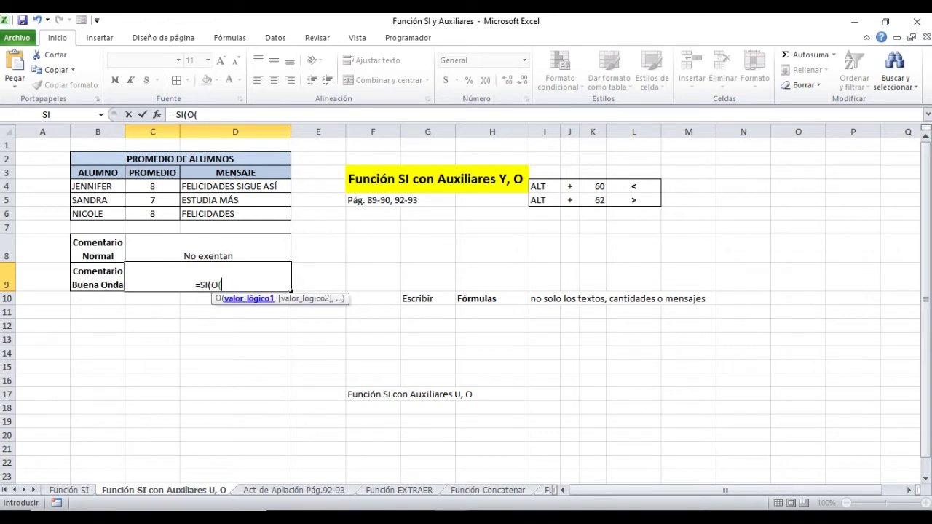
{"action": "type", "text": "C4"}
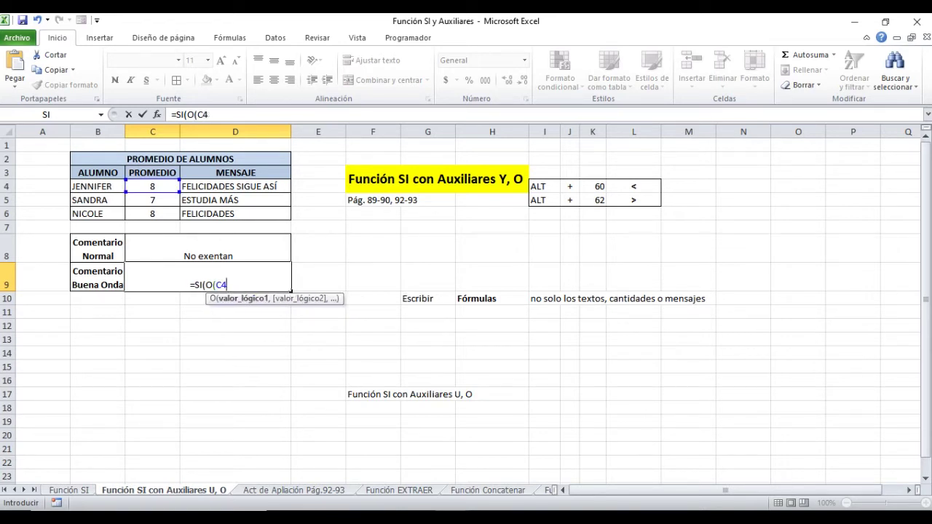
{"action": "type", "text": "=10"}
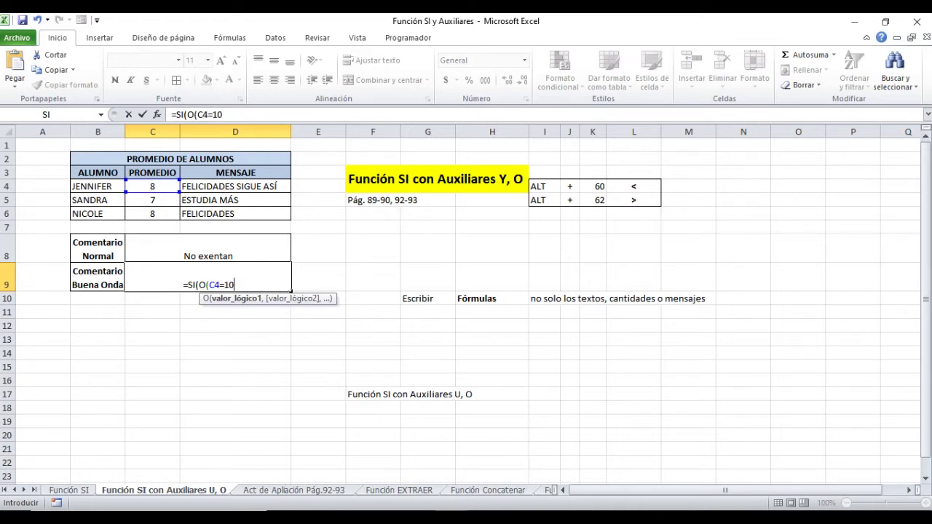
{"action": "type", "text": ","}
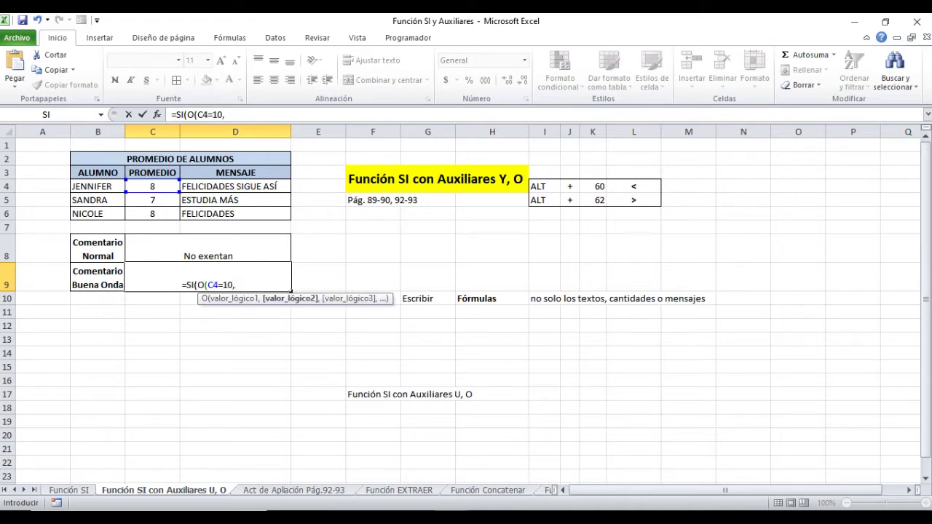
{"action": "left_click", "coordinate": [152, 199]}
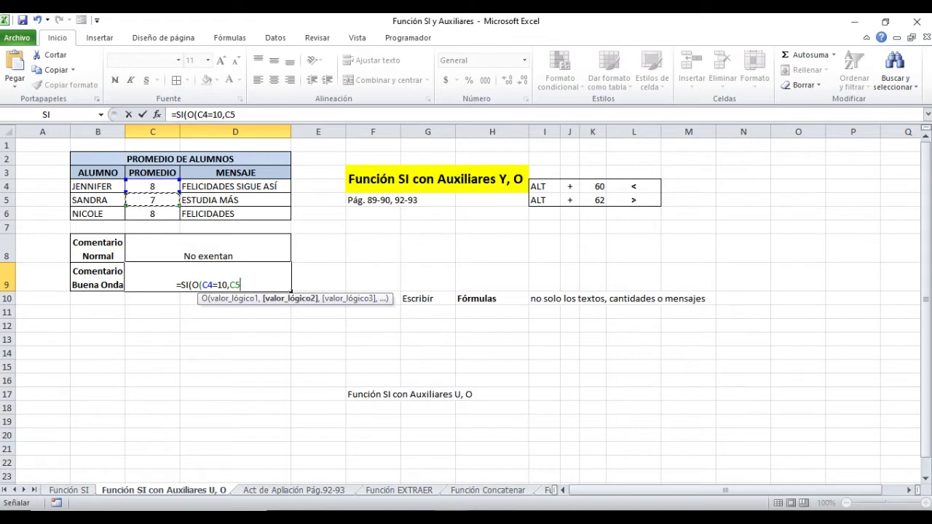
{"action": "type", "text": "=10"}
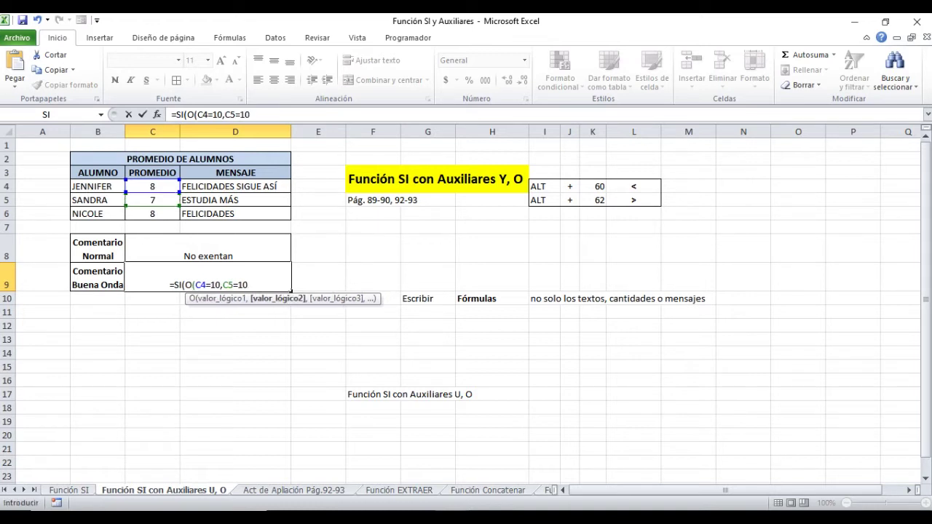
{"action": "type", "text": ","}
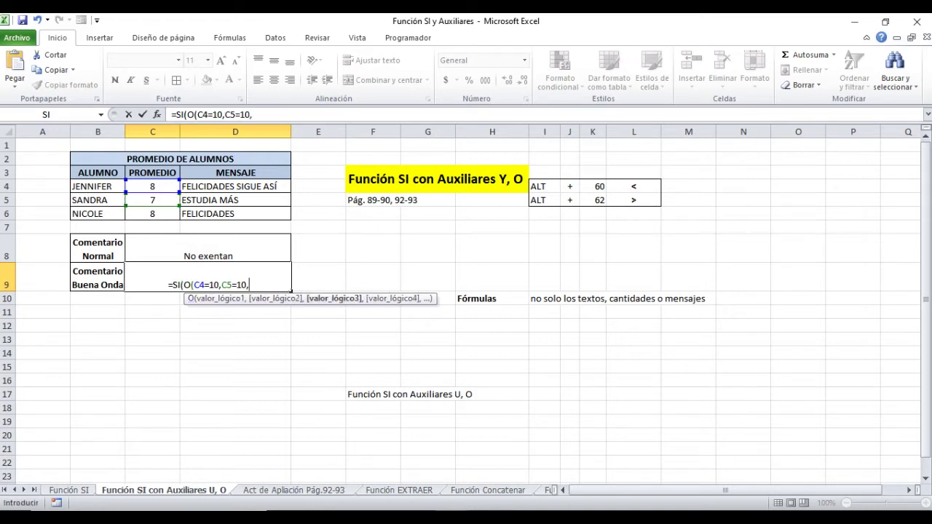
{"action": "left_click", "coordinate": [152, 214]}
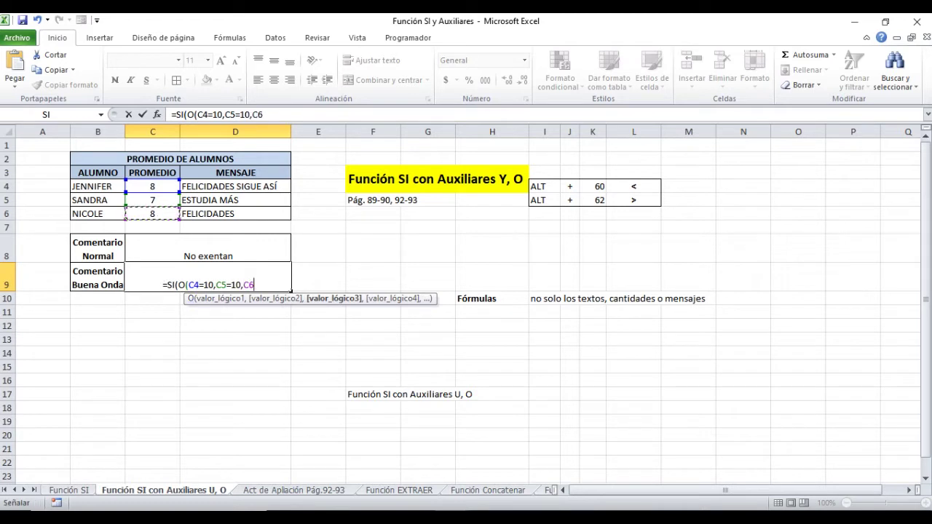
{"action": "type", "text": "=10"}
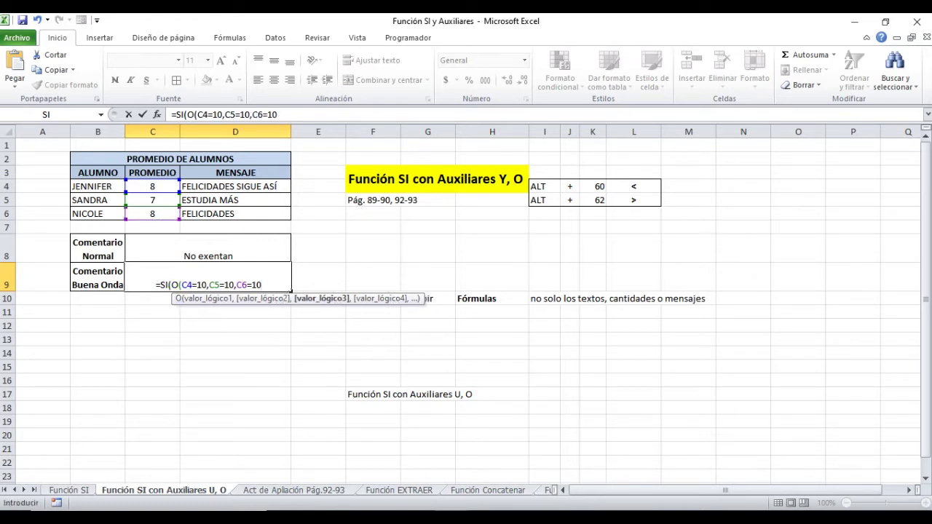
{"action": "type", "text": ")"}
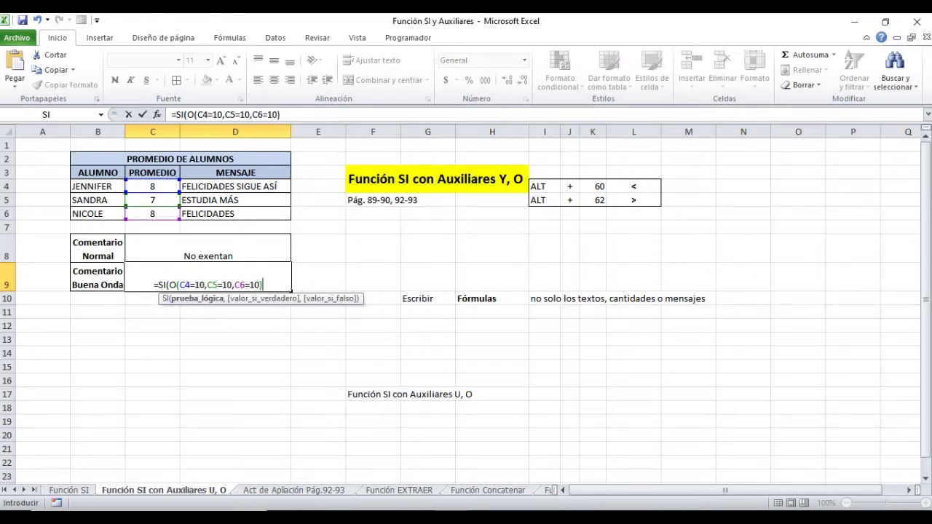
{"action": "type", "text": ","}
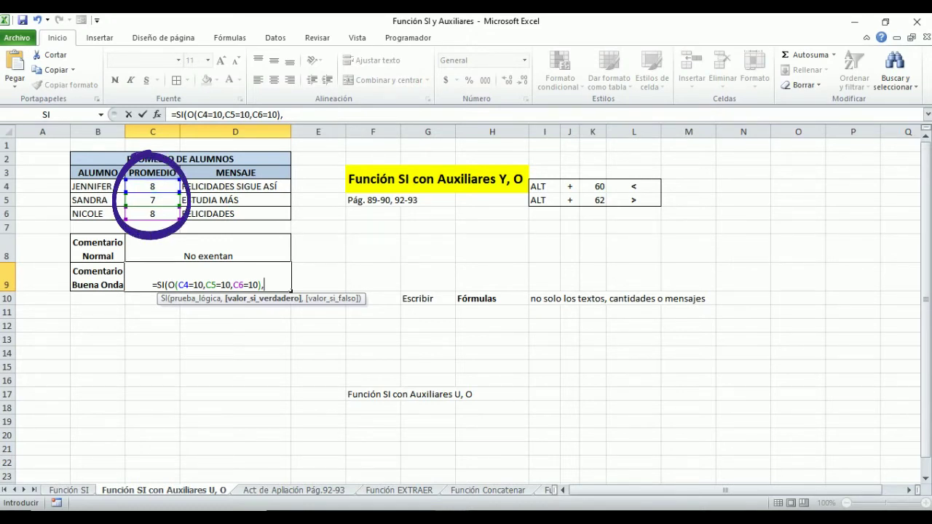
Step: Finish the formula with results "Exentan" and "No exentan" and commit it
{"action": "type", "text": "\"Exentan\","}
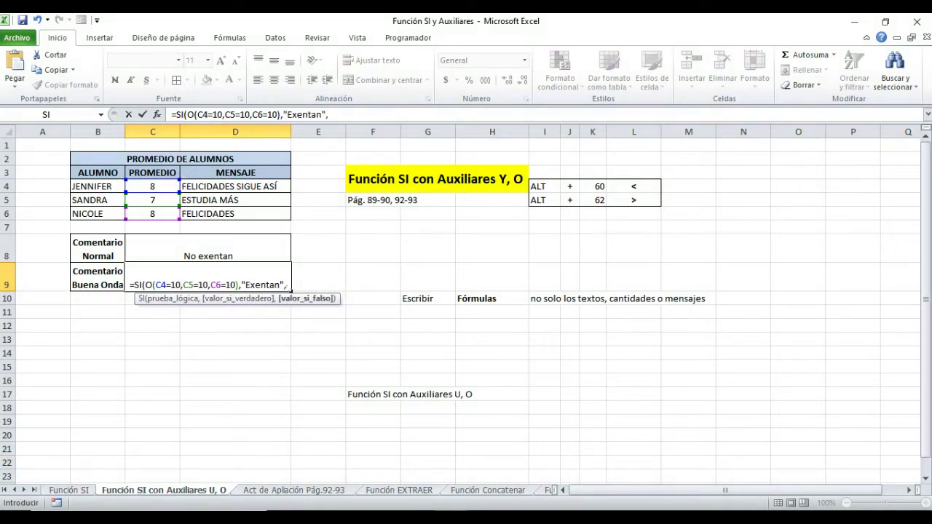
{"action": "type", "text": "\""}
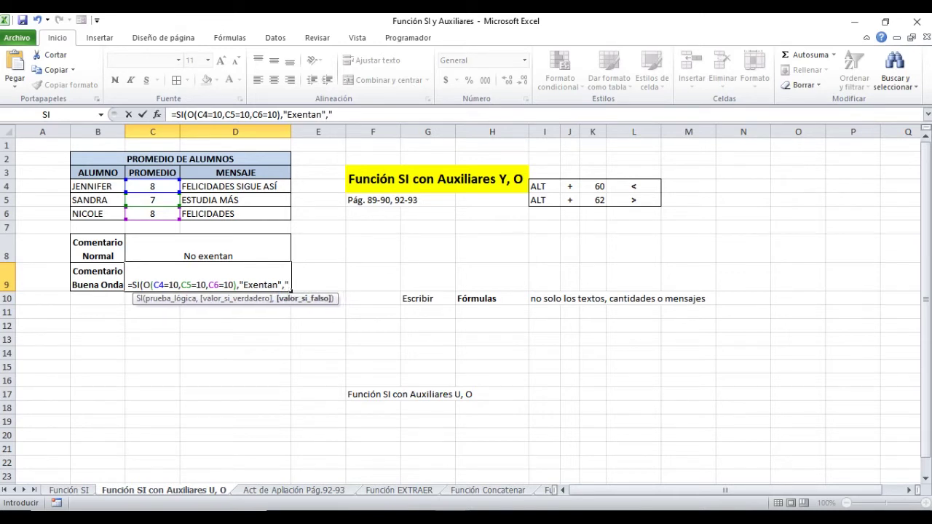
{"action": "type", "text": "No exentan\")"}
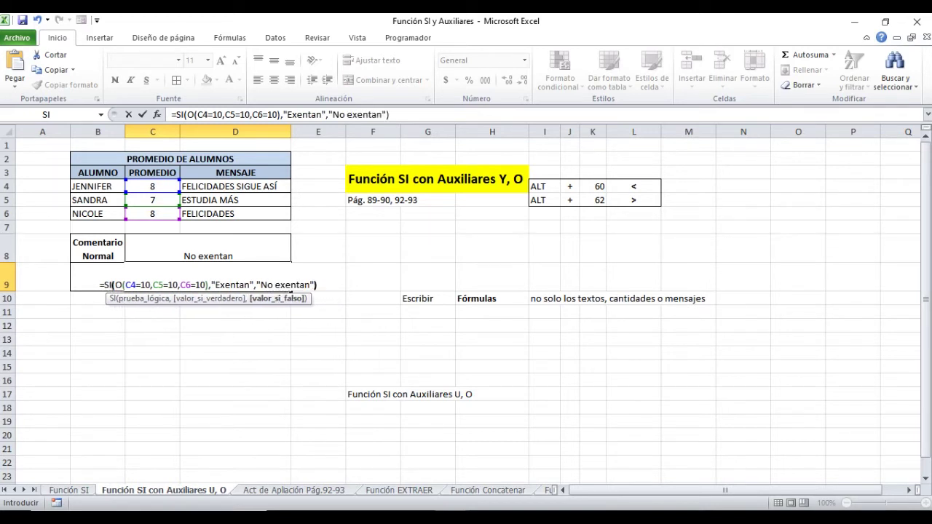
{"action": "key", "text": "Return"}
{"action": "key", "text": "Up"}
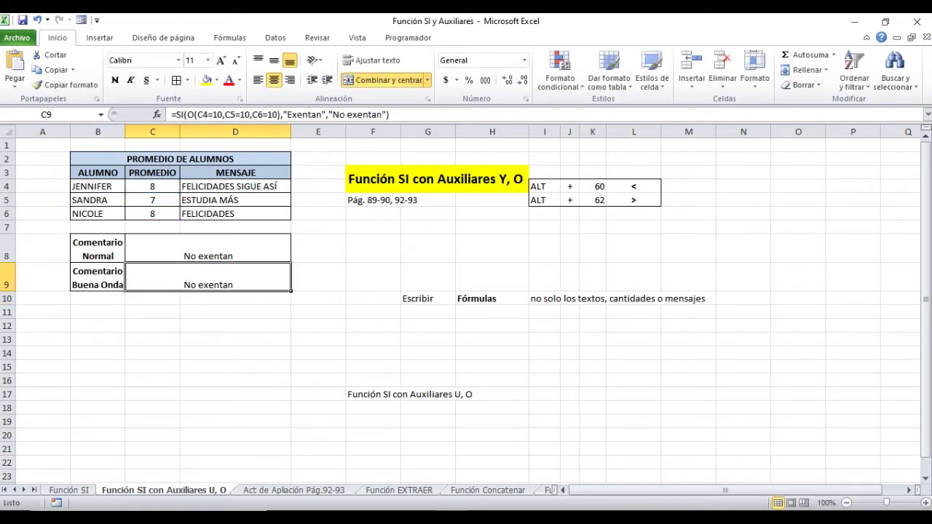
{"action": "left_click", "coordinate": [177, 188]}
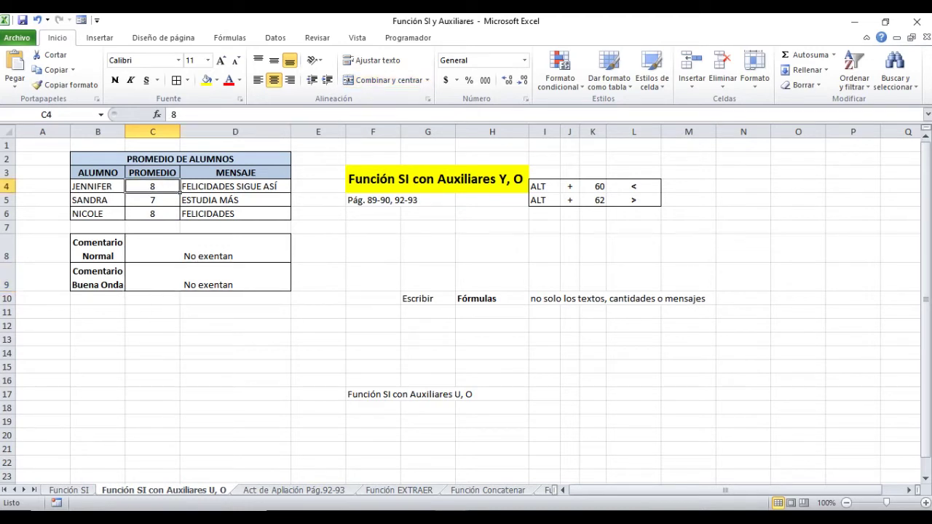
Step: Change SANDRA's average to 10
{"action": "mouse_move", "coordinate": [151, 155]}
{"action": "left_mouse_down"}
{"action": "mouse_move", "coordinate": [131, 170]}
{"action": "mouse_move", "coordinate": [150, 229]}
{"action": "mouse_move", "coordinate": [182, 182]}
{"action": "mouse_move", "coordinate": [148, 157]}
{"action": "left_mouse_up"}
{"action": "left_click", "coordinate": [178, 211]}
{"action": "left_click", "coordinate": [179, 204]}
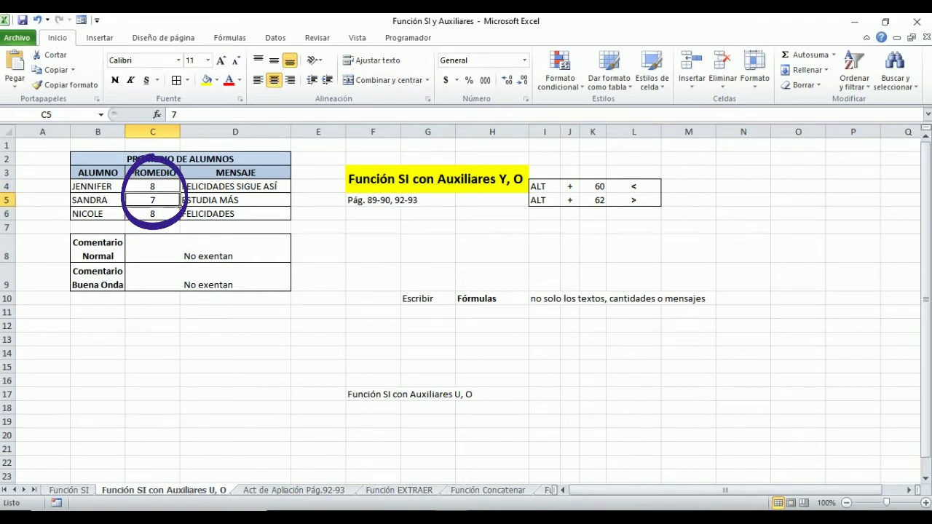
{"action": "type", "text": "10"}
{"action": "key", "text": "Return"}
{"action": "mouse_move", "coordinate": [233, 251]}
{"action": "left_mouse_down"}
{"action": "mouse_move", "coordinate": [155, 275]}
{"action": "mouse_move", "coordinate": [243, 306]}
{"action": "mouse_move", "coordinate": [264, 262]}
{"action": "mouse_move", "coordinate": [222, 255]}
{"action": "left_mouse_up"}
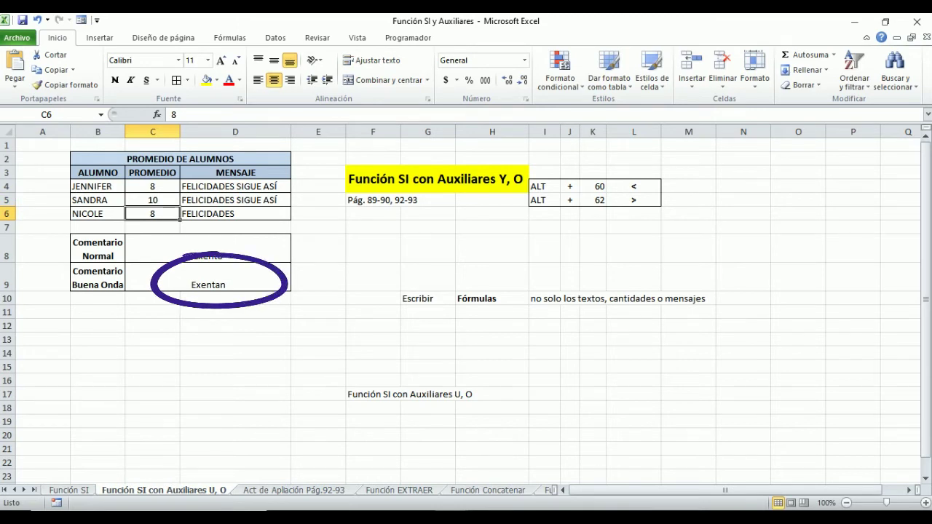
{"action": "key", "text": "e"}
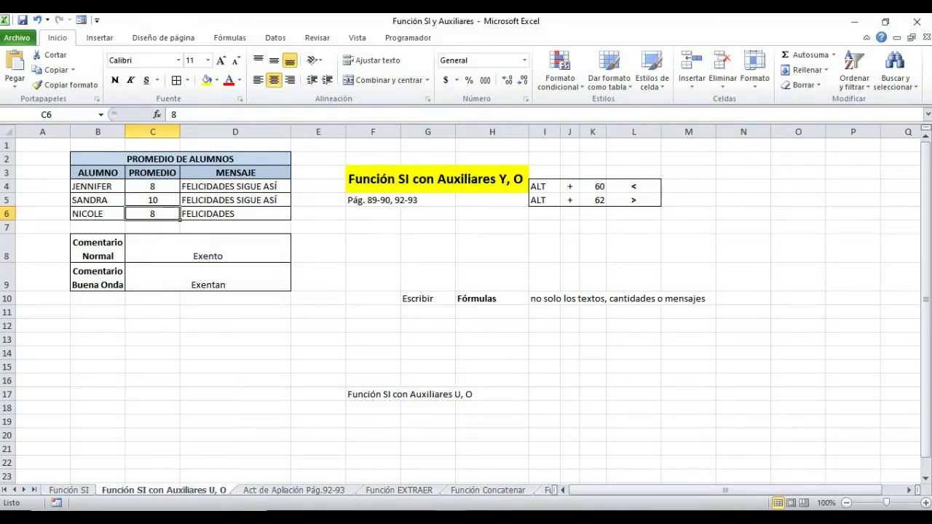
Step: Change JENNIFER's average in C4 to 7 and check the Comentario Normal result
{"action": "left_click", "coordinate": [152, 186]}
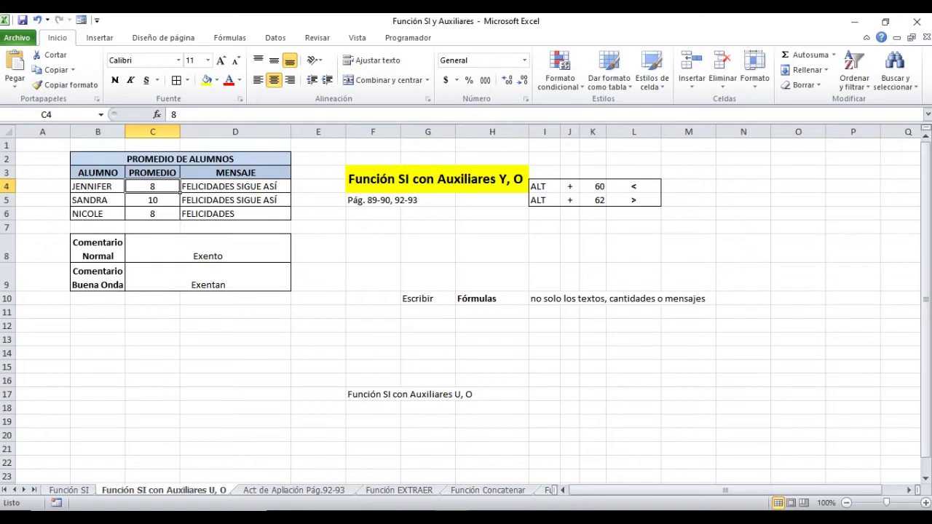
{"action": "type", "text": "7"}
{"action": "key", "text": "Return"}
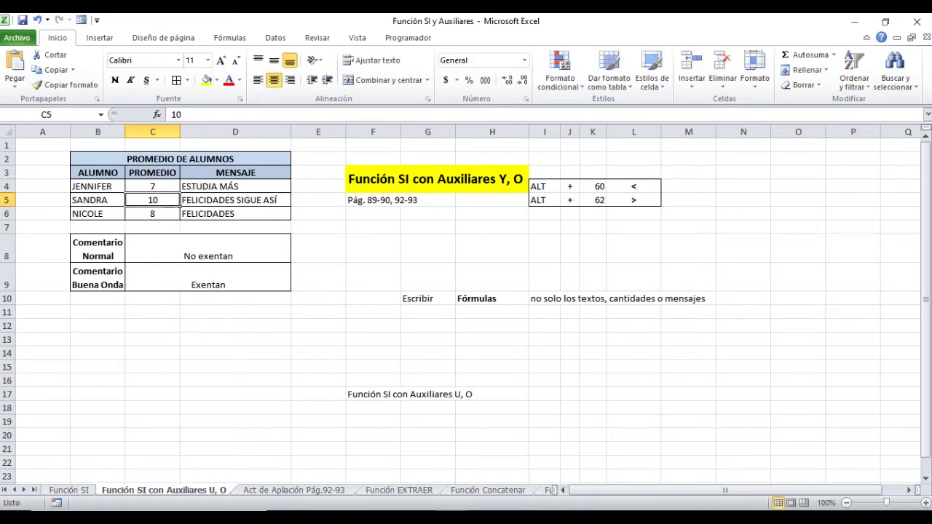
{"action": "left_click_drag", "start_coordinate": [195, 226], "coordinate": [277, 243]}
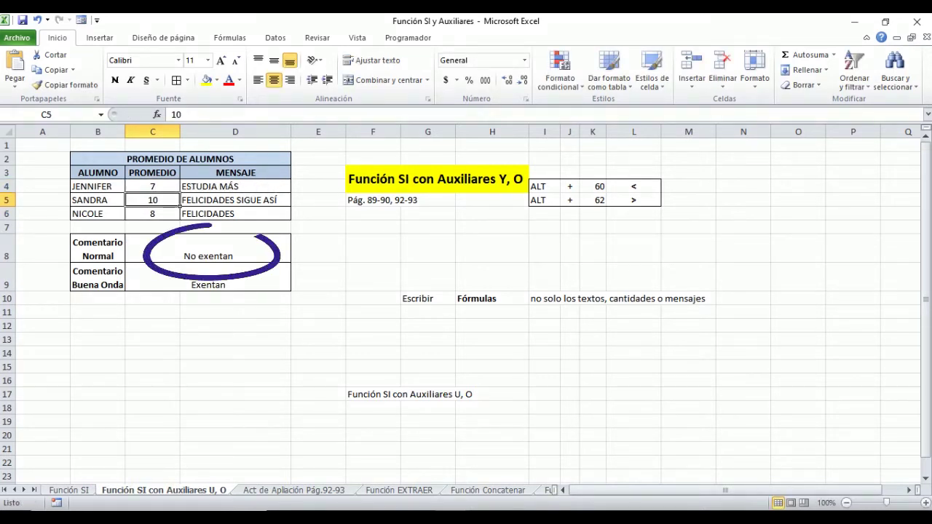
{"action": "left_click", "coordinate": [207, 249]}
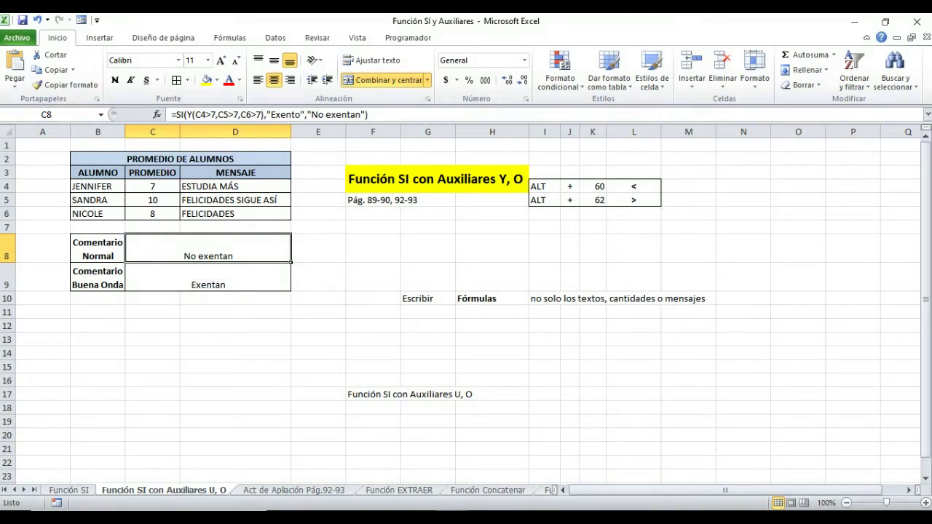
Step: Review the three conditions of the Comentario Normal SI(Y) formula without editing it
{"action": "left_click_drag", "start_coordinate": [149, 160], "coordinate": [157, 161]}
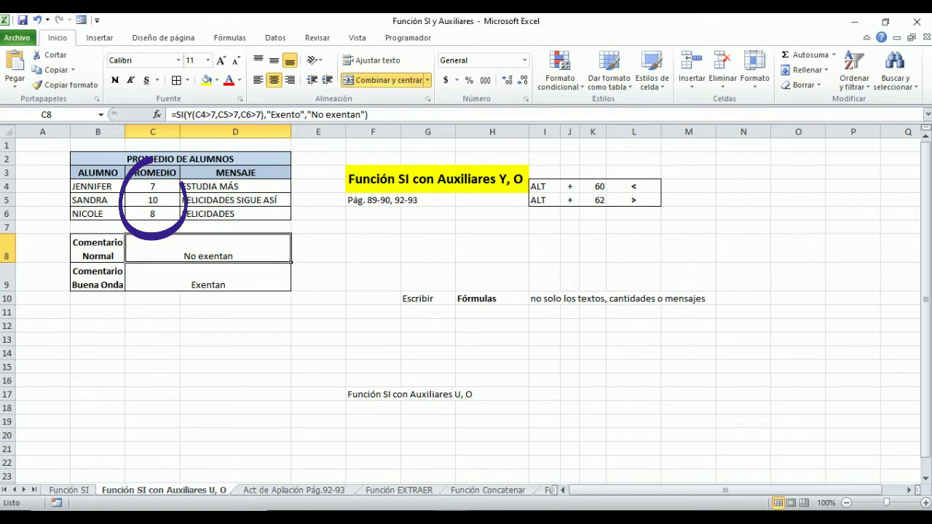
{"action": "double_click", "coordinate": [110, 256]}
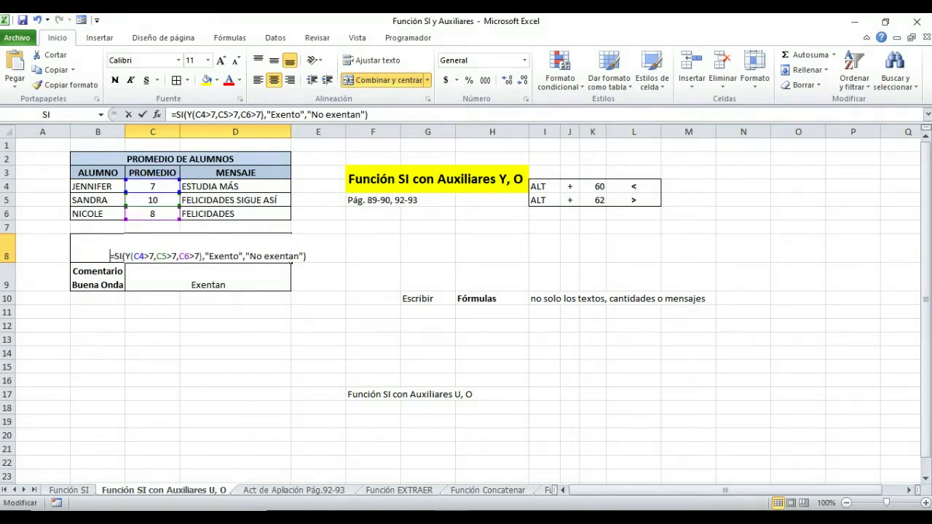
{"action": "left_click_drag", "start_coordinate": [133, 255], "coordinate": [206, 255]}
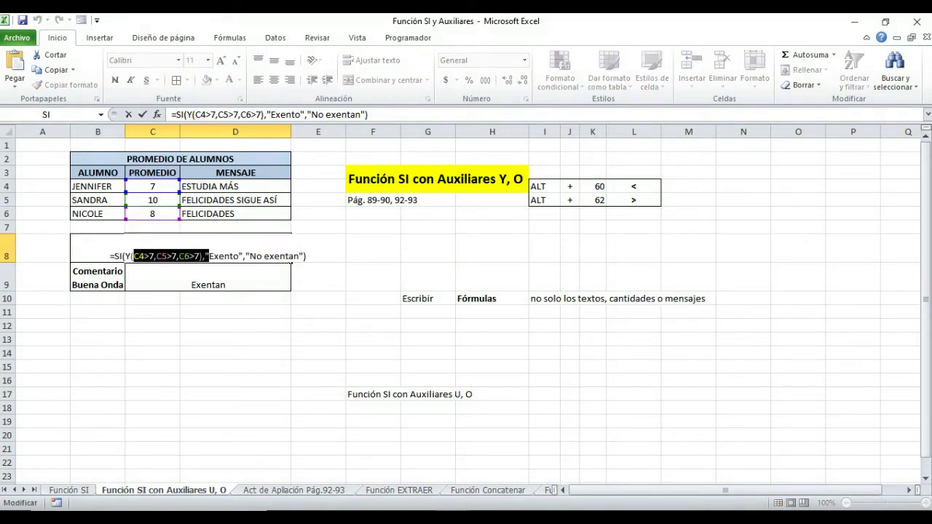
{"action": "key", "text": "Escape"}
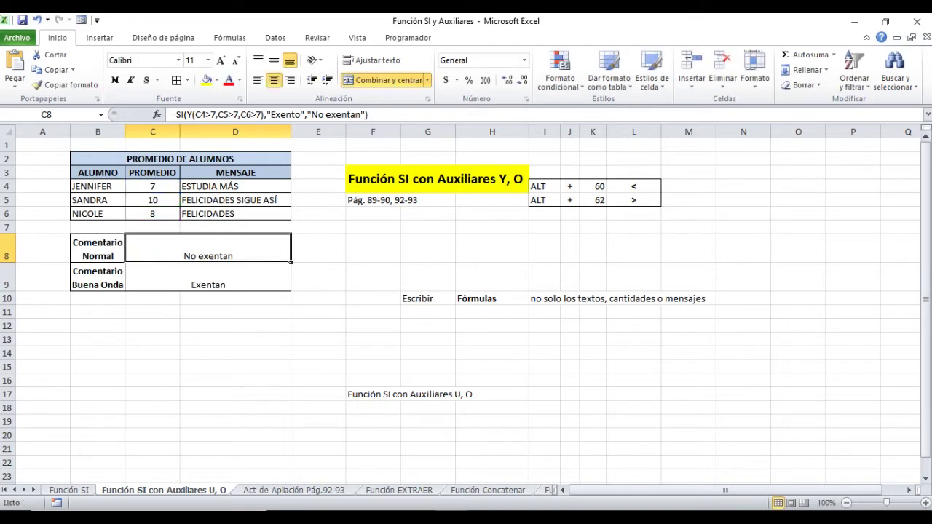
Step: Review the Comentario Buena Onda SI(O) formula, then move to the Act de Aplicación Pág.92-93 sheet
{"action": "left_click", "coordinate": [186, 285]}
{"action": "double_click", "coordinate": [186, 285]}
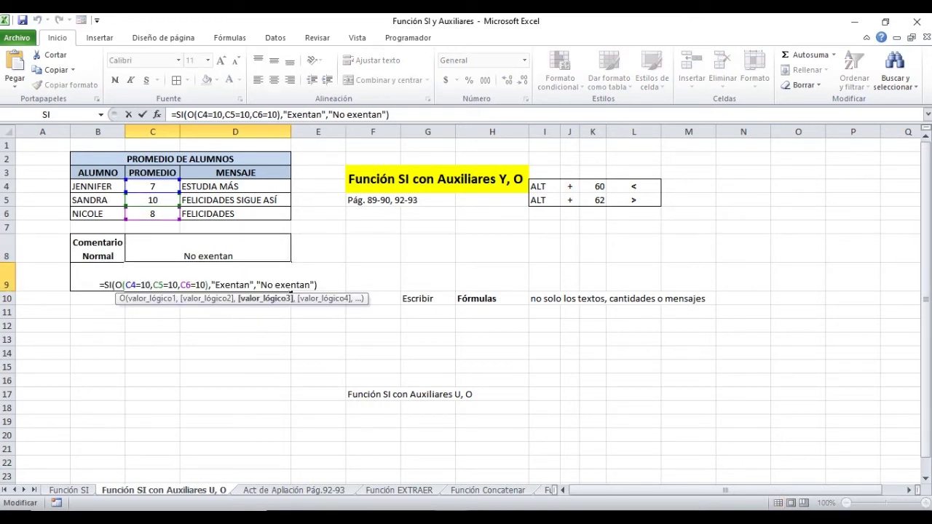
{"action": "key", "text": "Escape"}
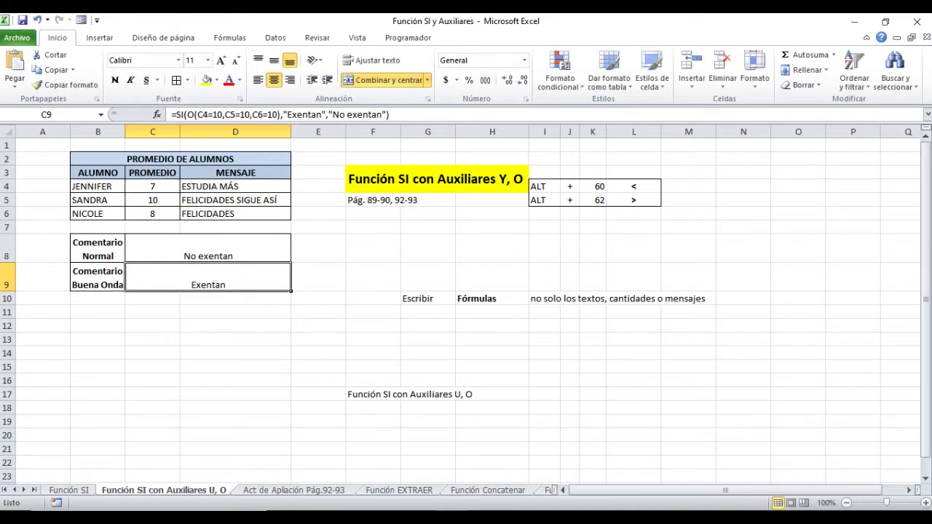
{"action": "double_click", "coordinate": [233, 284]}
{"action": "left_click", "coordinate": [236, 298]}
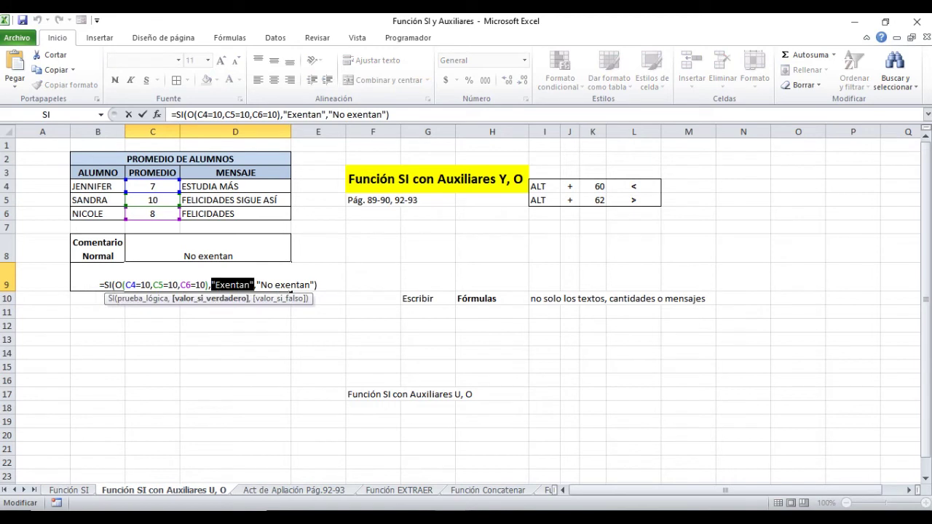
{"action": "key", "text": "Escape"}
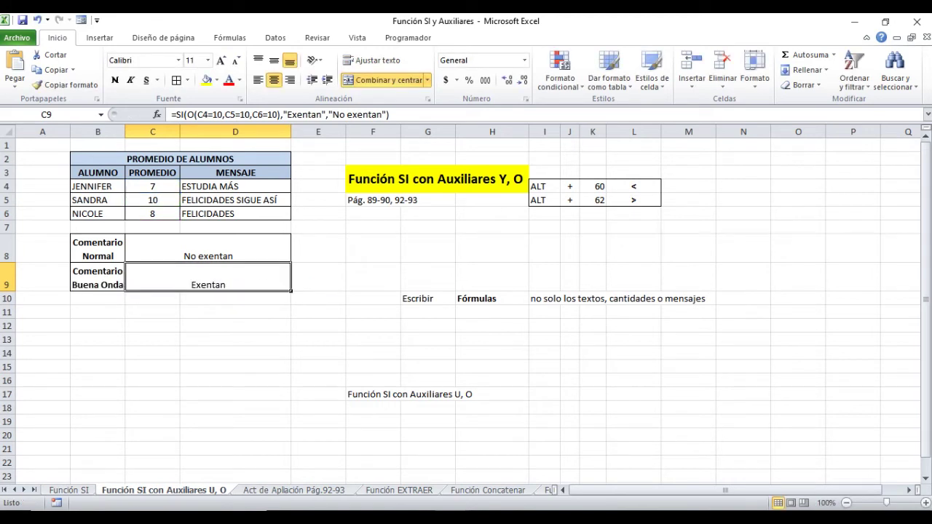
{"action": "key", "text": "ctrl+Page_Down"}
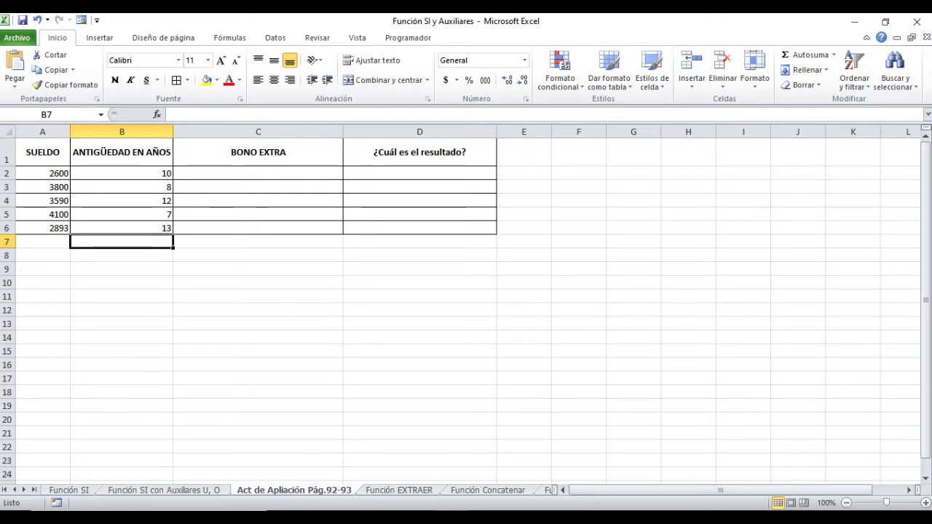
{"action": "left_click", "coordinate": [68, 175]}
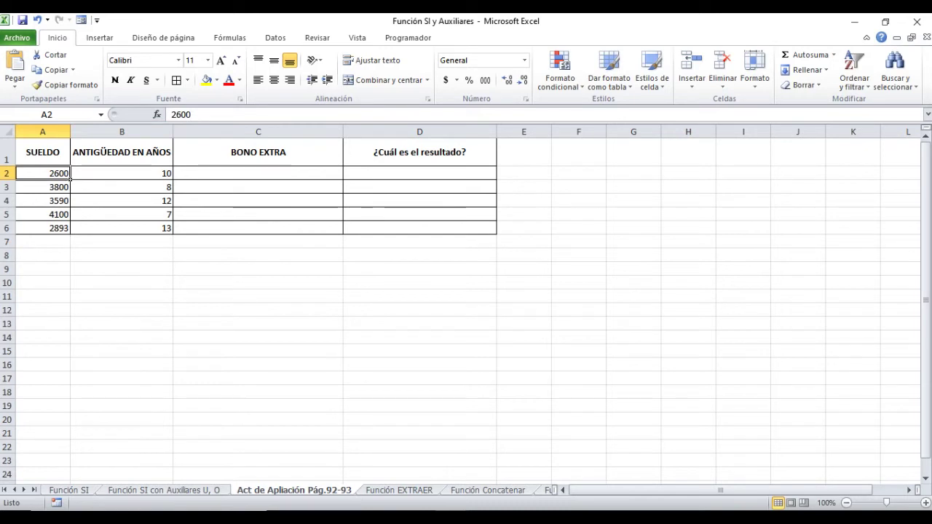
{"action": "left_click", "coordinate": [257, 173]}
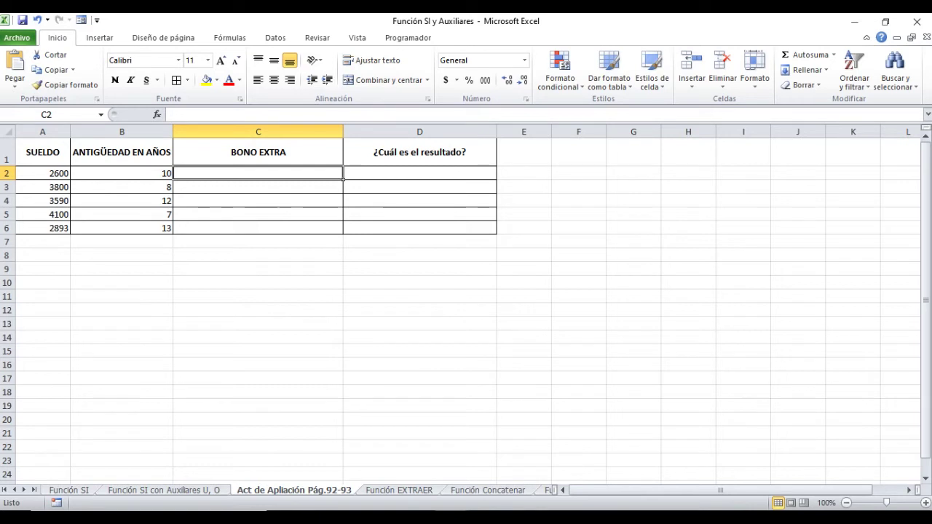
Step: Enter =SI(B2>10,"Bono extra","Sin bono") in C2 and fill it down to C6
{"action": "type", "text": "="}
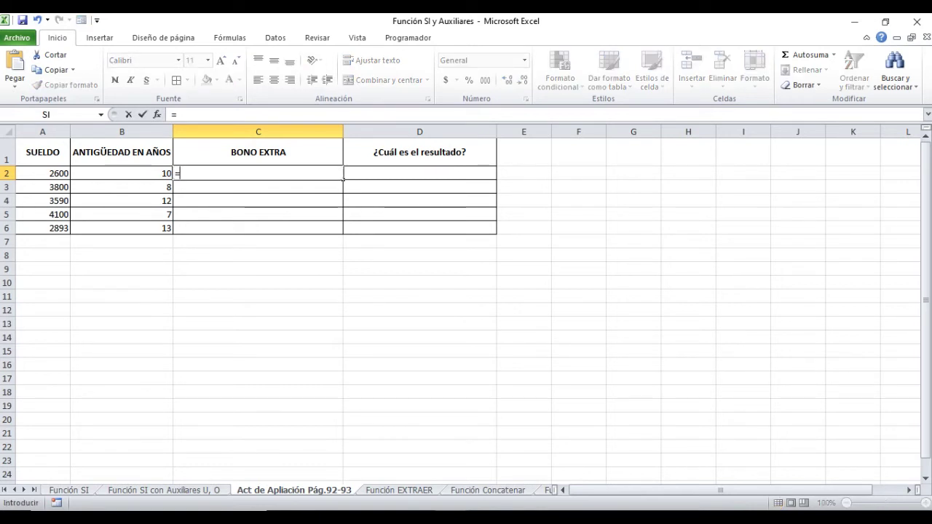
{"action": "type", "text": "si"}
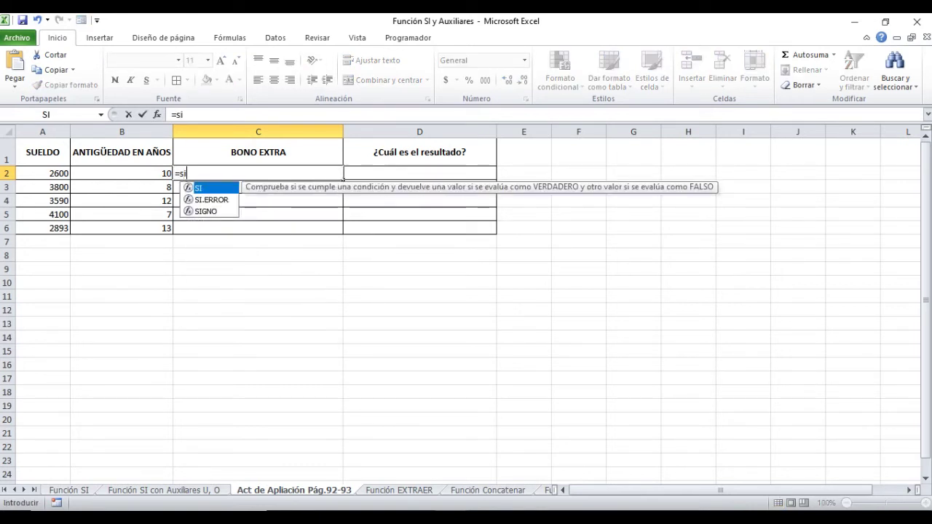
{"action": "key", "text": "Tab"}
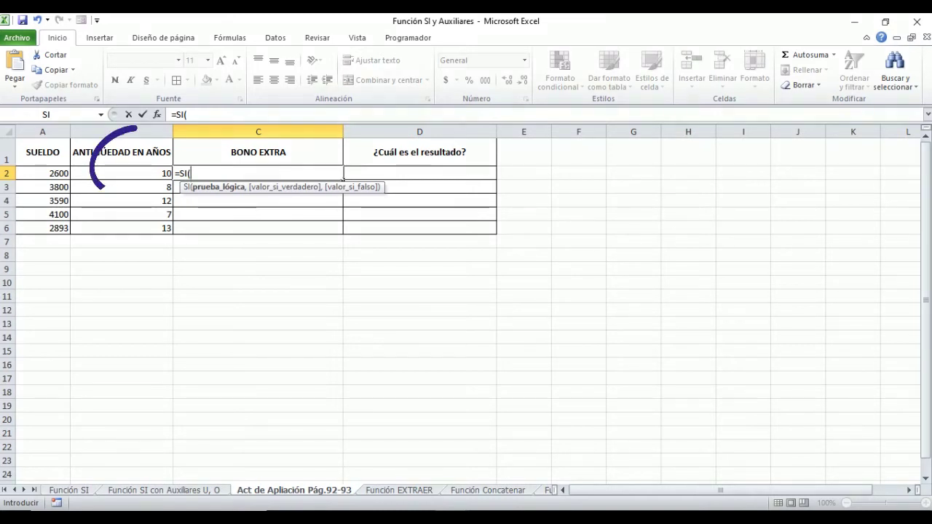
{"action": "left_click", "coordinate": [122, 174]}
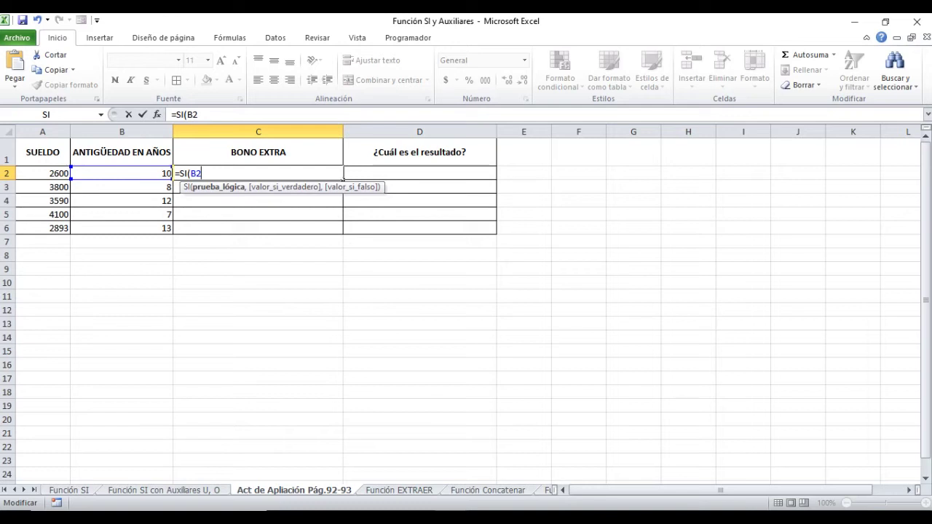
{"action": "type", "text": ">"}
{"action": "type", "text": "10,\"Bono extra\",\""}
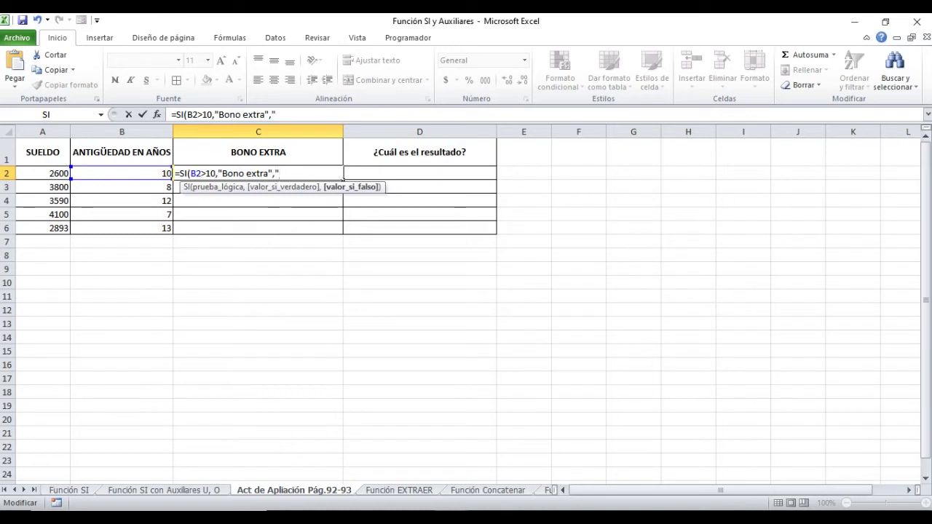
{"action": "type", "text": "Sin bono\")"}
{"action": "key", "text": "Return"}
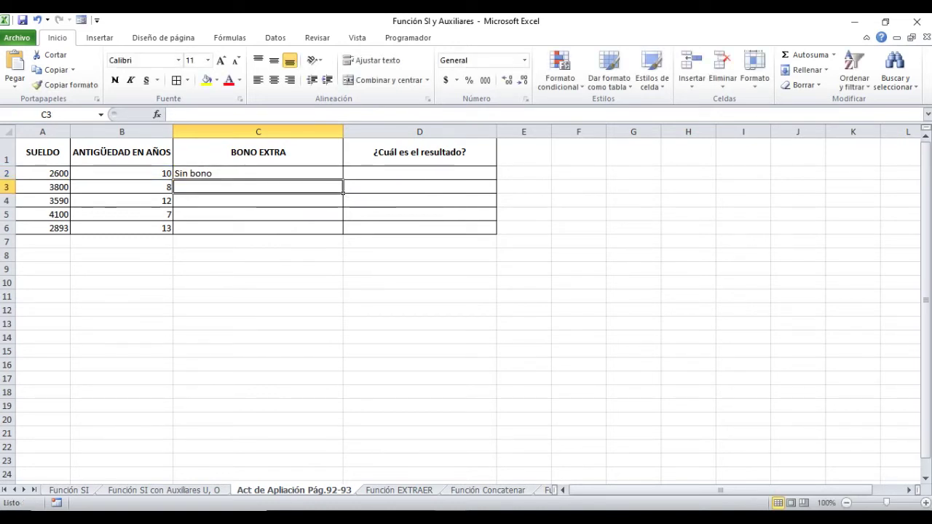
{"action": "key", "text": "Up"}
{"action": "left_click_drag", "start_coordinate": [343, 178], "coordinate": [343, 230]}
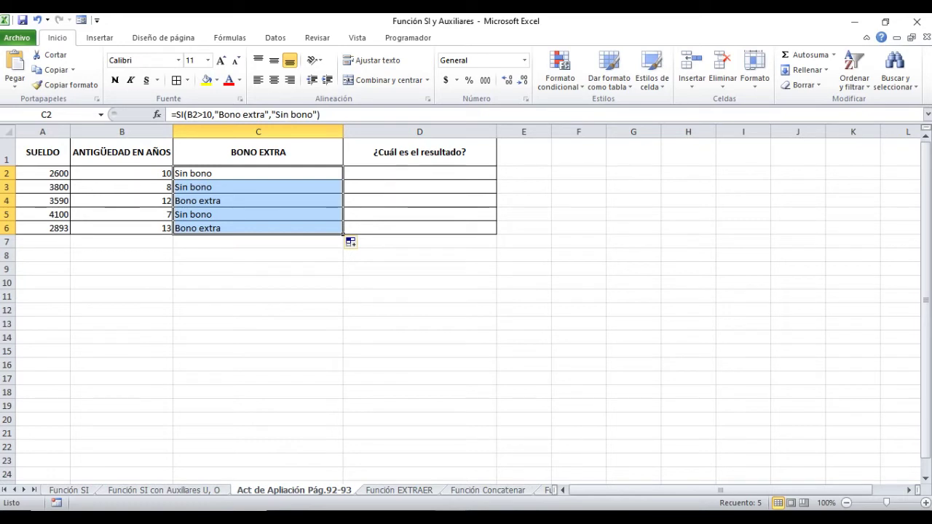
Step: Change C2's bonus threshold from 10 to 9.9
{"action": "double_click", "coordinate": [188, 173]}
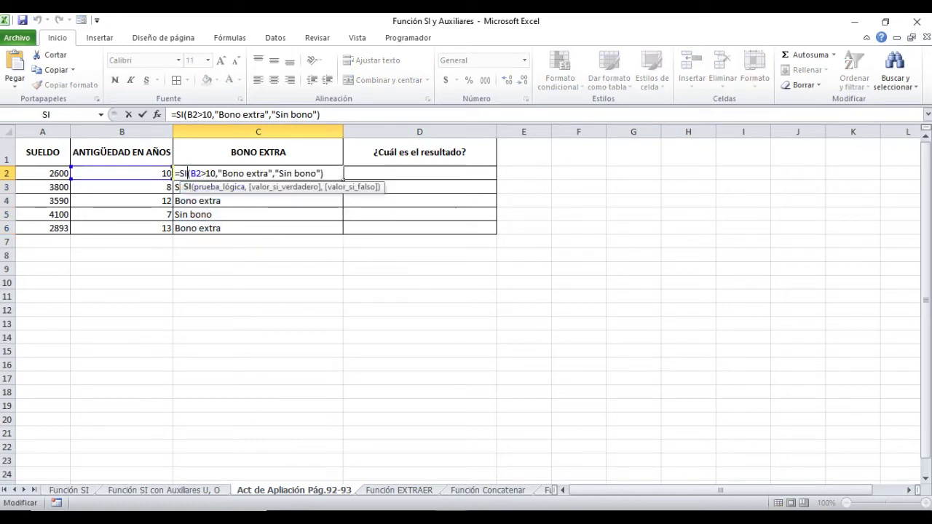
{"action": "key", "text": "BackSpace"}
{"action": "type", "text": "9.9"}
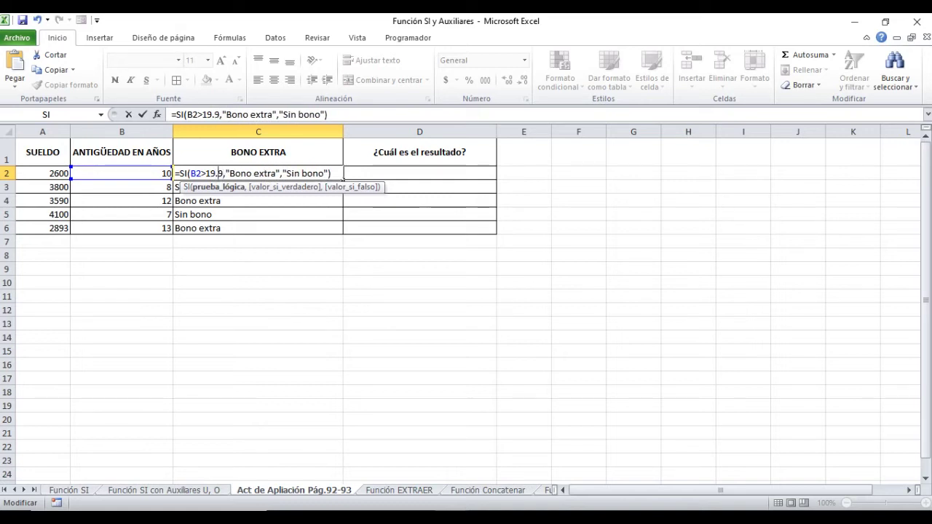
{"action": "key", "text": "Left"}
{"action": "key", "text": "BackSpace"}
{"action": "key", "text": "Return"}
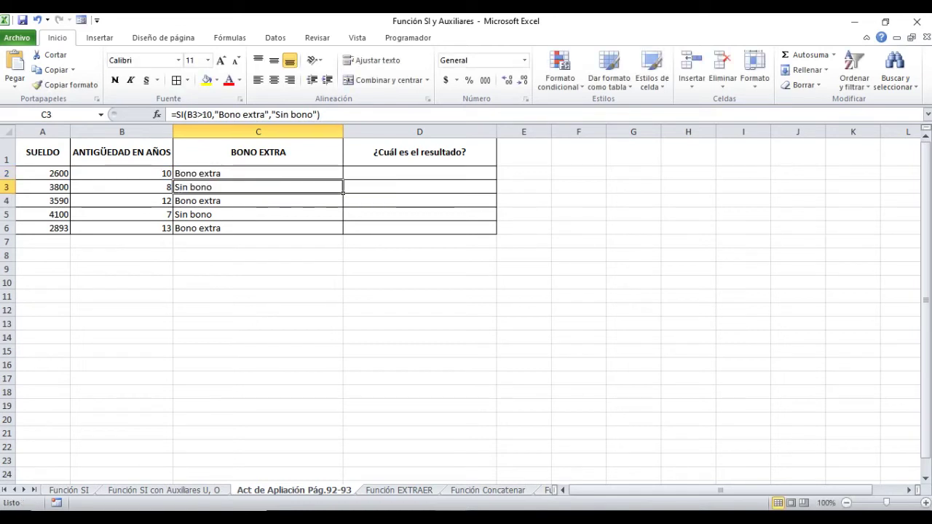
Step: Check the bonus formulas in C3 through C6, which still test >10
{"action": "key", "text": "Up"}
{"action": "key", "text": "Down"}
{"action": "key", "text": "Down"}
{"action": "left_click", "coordinate": [258, 228]}
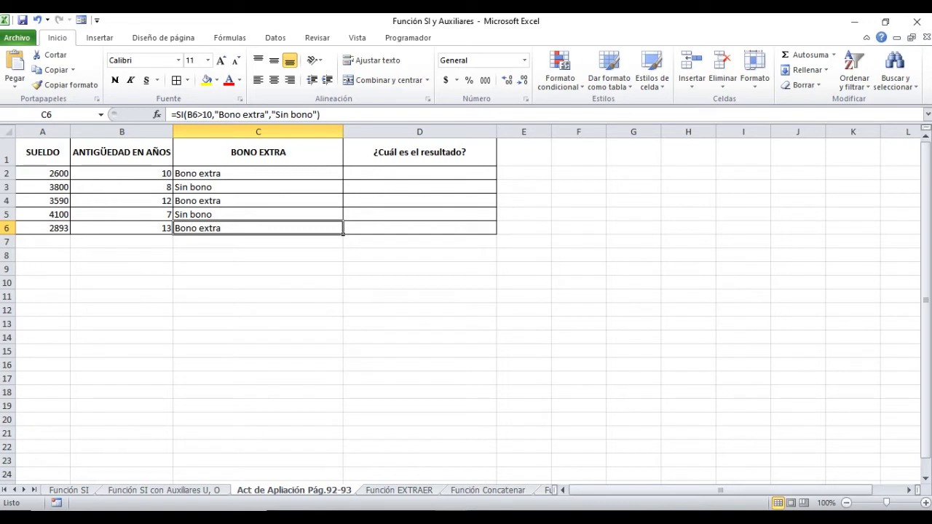
{"action": "left_click", "coordinate": [420, 173]}
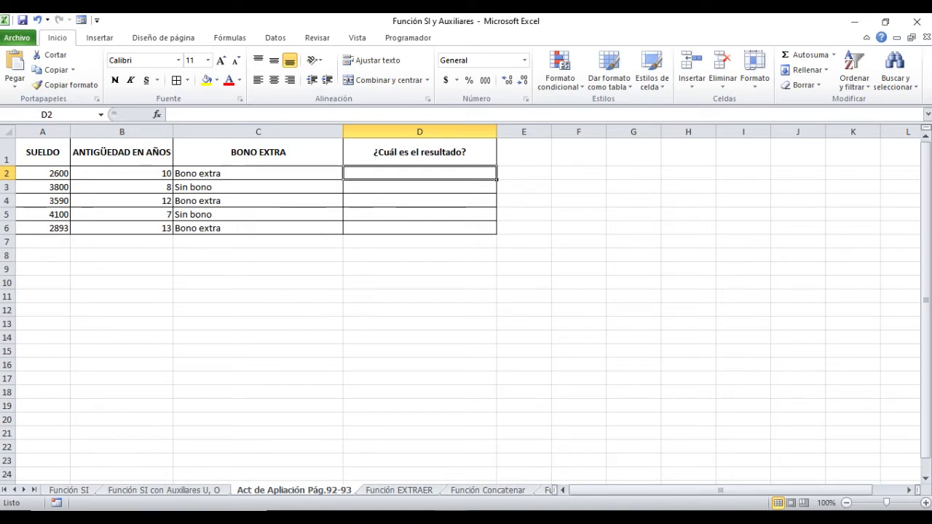
Step: Review the first row's salary, seniority and bonus, then move to the Función EXTRAER sheet
{"action": "left_click", "coordinate": [171, 176]}
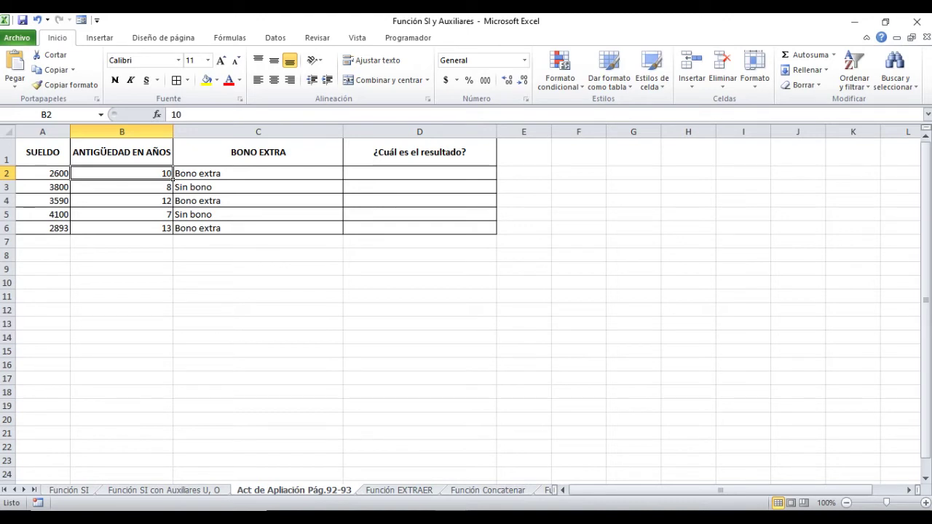
{"action": "left_click_drag", "start_coordinate": [176, 174], "coordinate": [44, 174]}
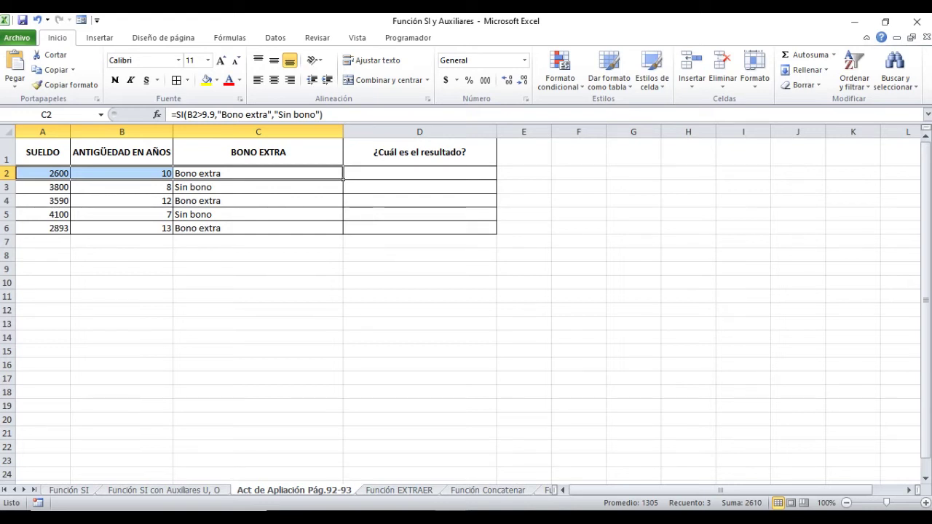
{"action": "key", "text": "ctrl+Page_Down"}
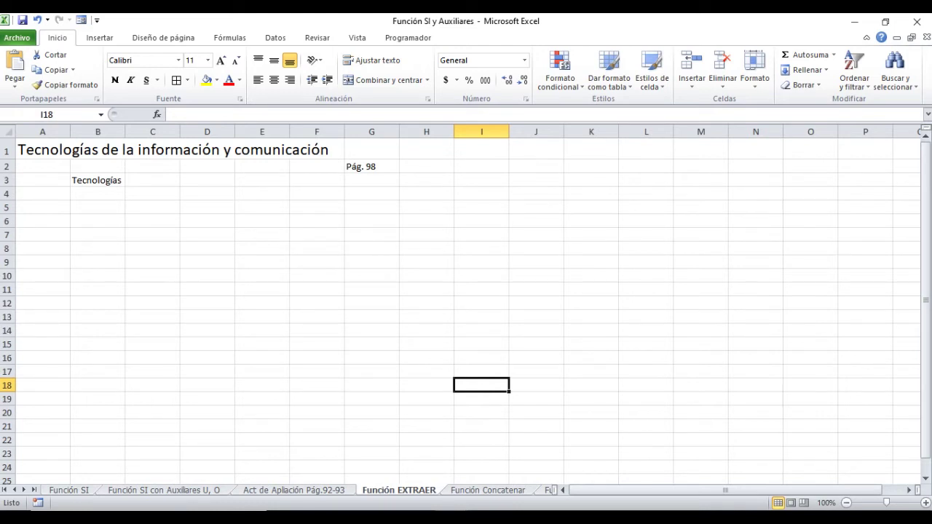
Step: Enter =EXTRAE(A1,18,11) in B4 to extract 'informació' from the A1 title
{"action": "left_click", "coordinate": [98, 193]}
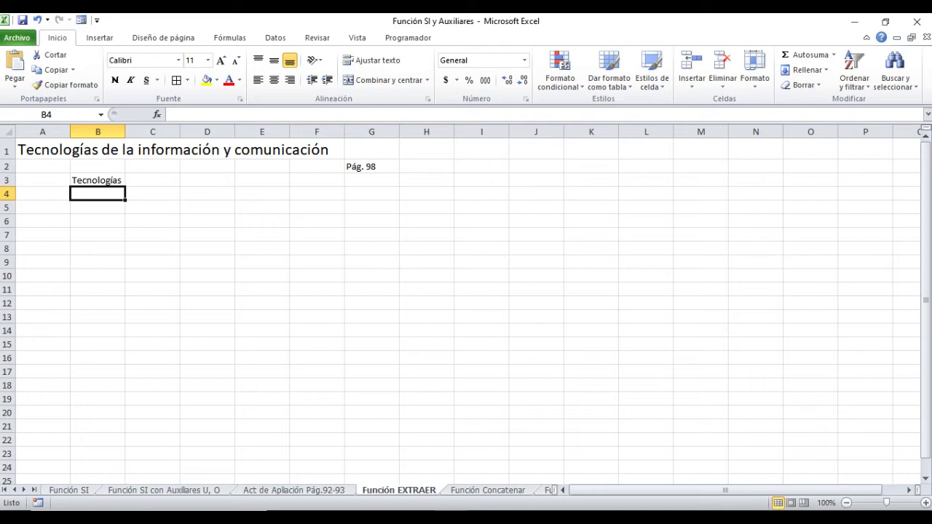
{"action": "type", "text": "="}
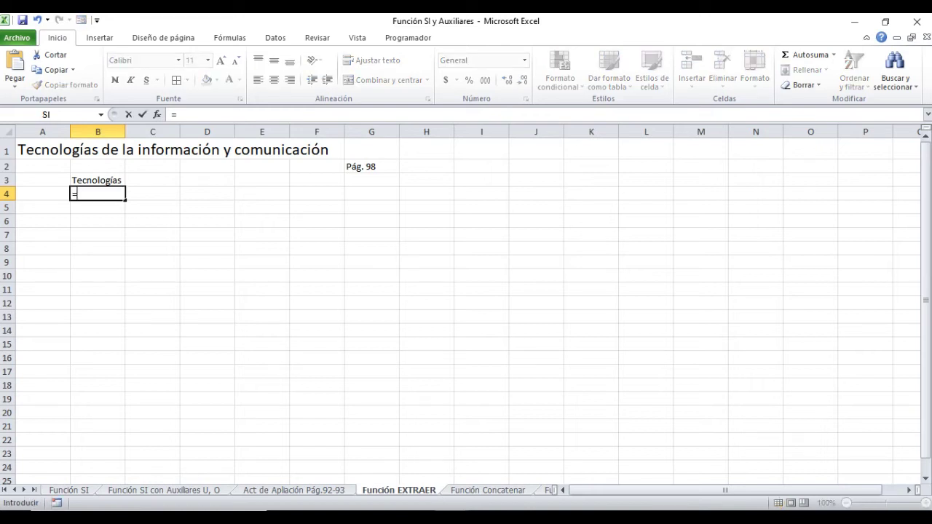
{"action": "type", "text": "Ex"}
{"action": "key", "text": "Down"}
{"action": "key", "text": "Tab"}
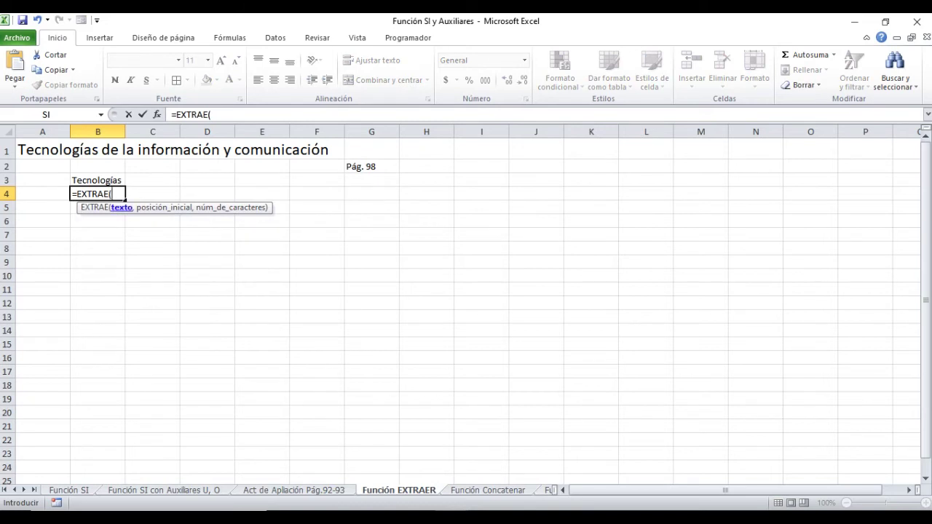
{"action": "left_click", "coordinate": [68, 153]}
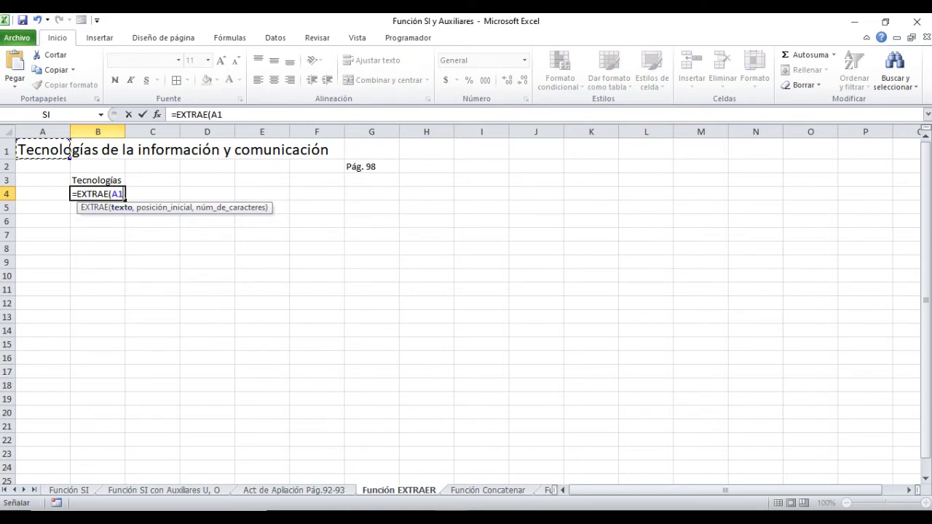
{"action": "type", "text": ","}
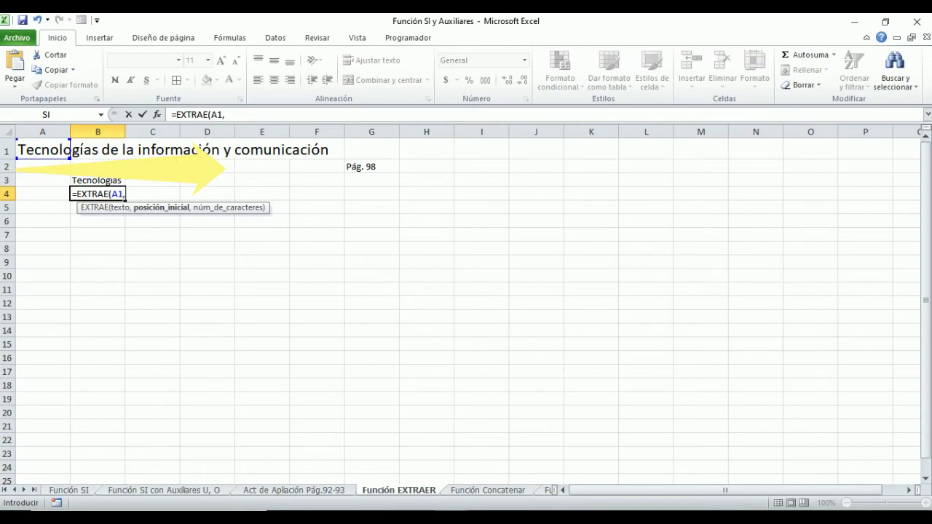
{"action": "type", "text": "18"}
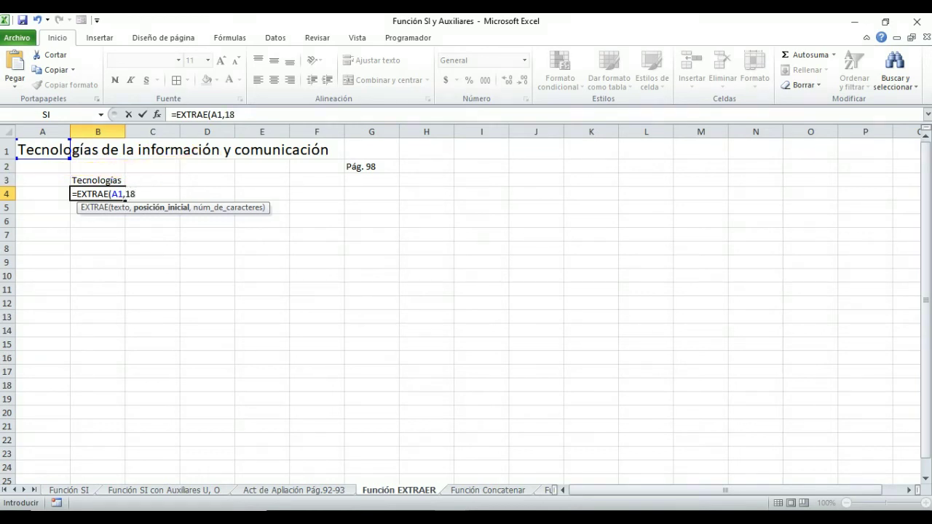
{"action": "type", "text": ","}
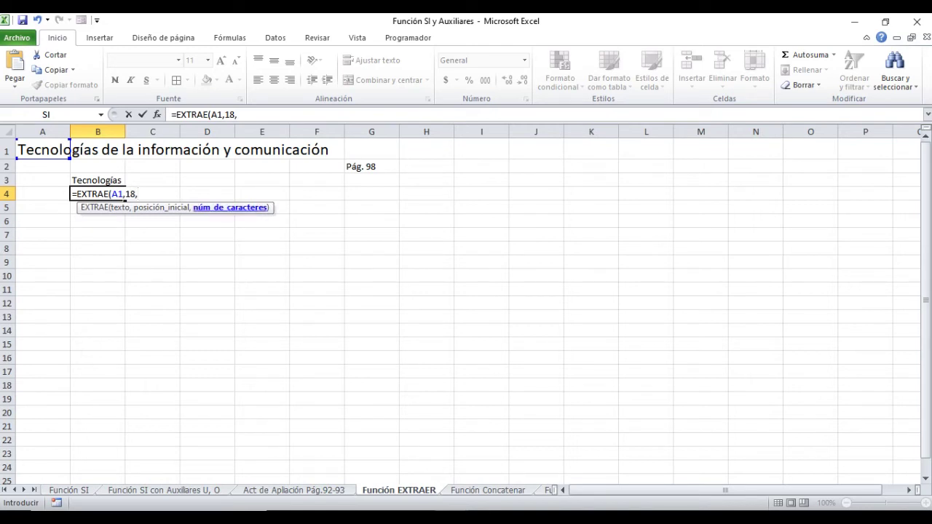
{"action": "type", "text": "11"}
{"action": "type", "text": ")"}
{"action": "key", "text": "Return"}
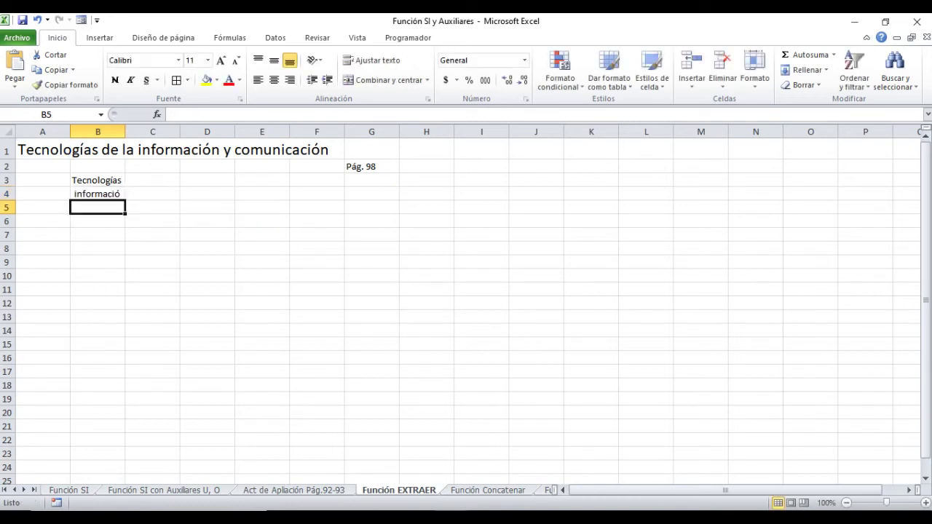
Step: Change B4's character count from 11 to 12 to show 'información', then go to the Función Concatenar sheet
{"action": "double_click", "coordinate": [110, 194]}
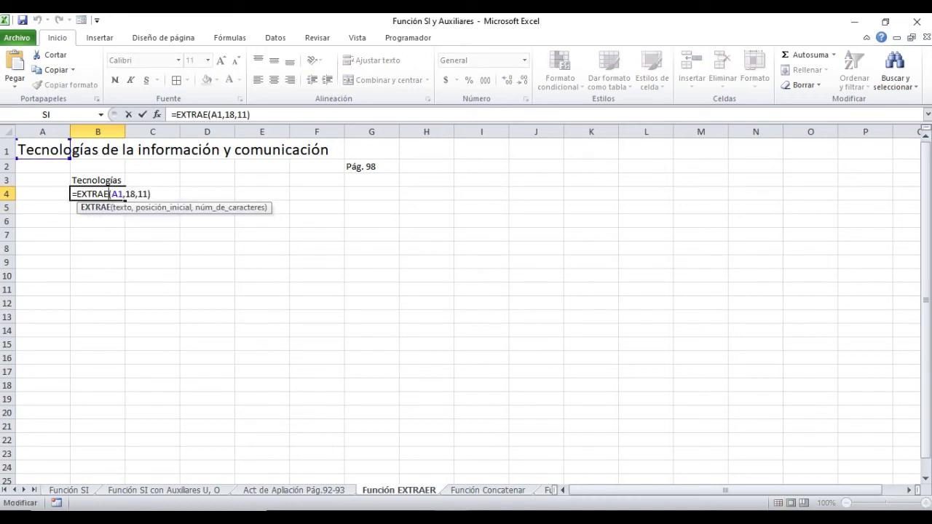
{"action": "key", "text": "BackSpace"}
{"action": "type", "text": "2"}
{"action": "key", "text": "Return"}
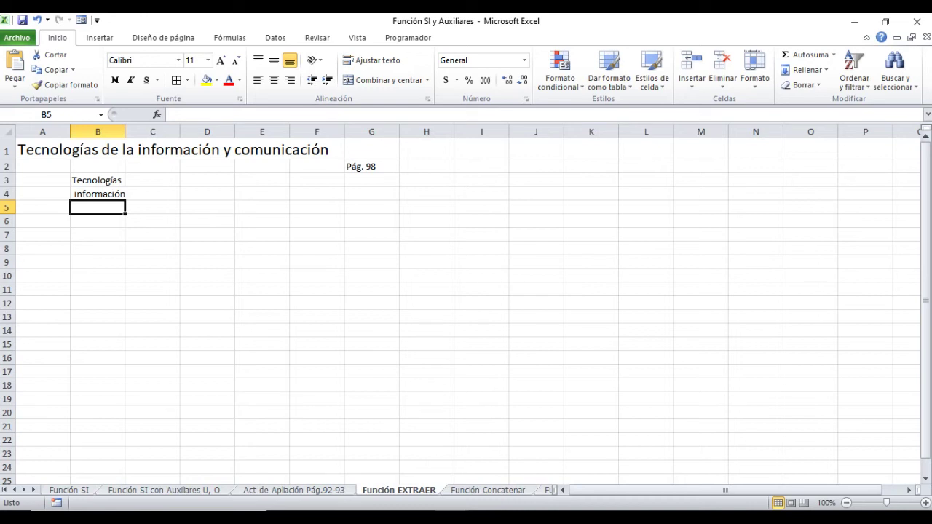
{"action": "key", "text": "ctrl+Page_Down"}
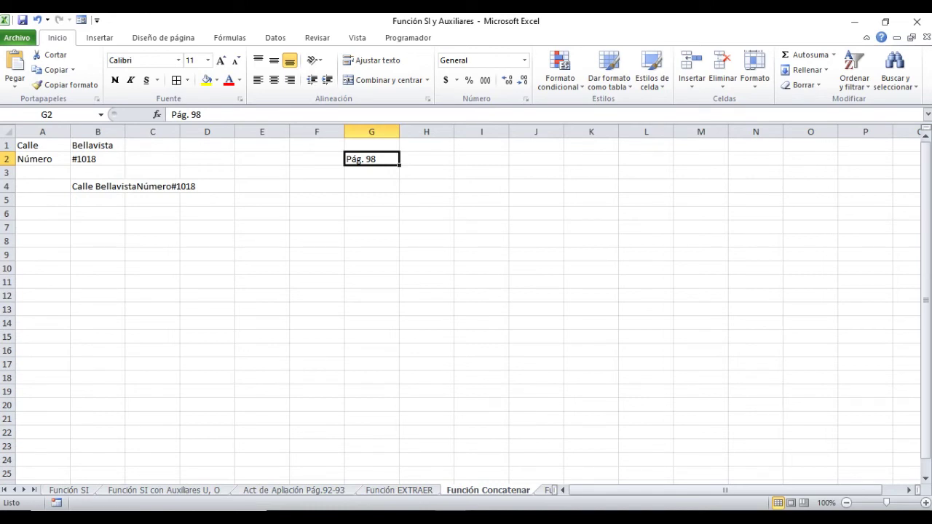
Step: Enter =CONCATENAR(A1,B1,A2,B2) in B7 and widen column B to fit the result
{"action": "left_click", "coordinate": [98, 227]}
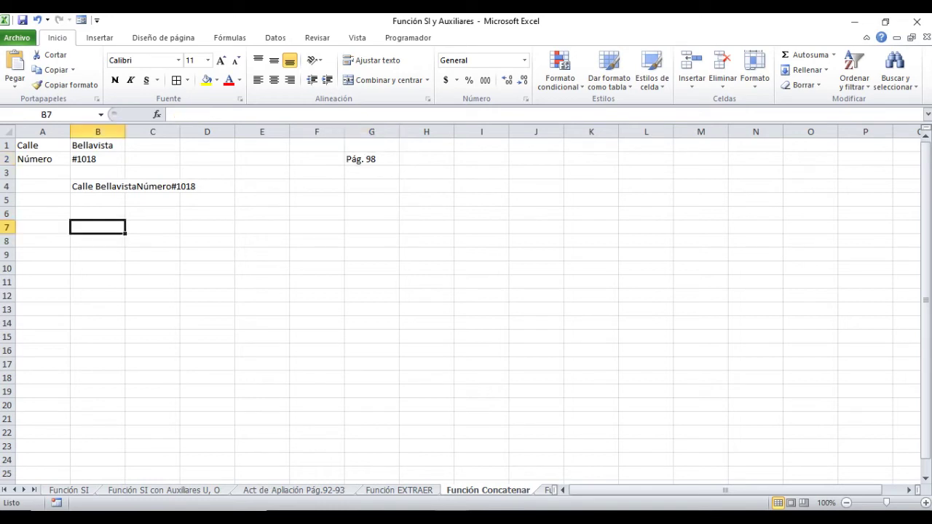
{"action": "type", "text": "=co"}
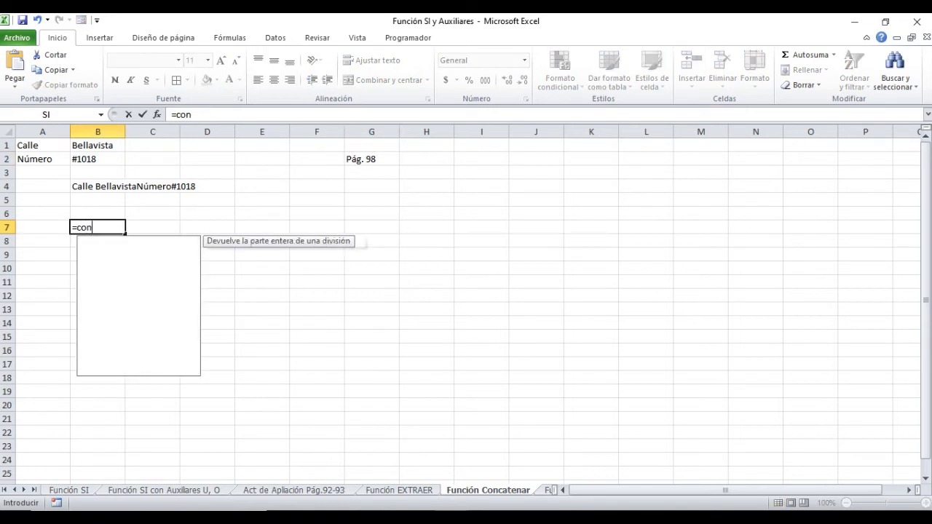
{"action": "type", "text": "n"}
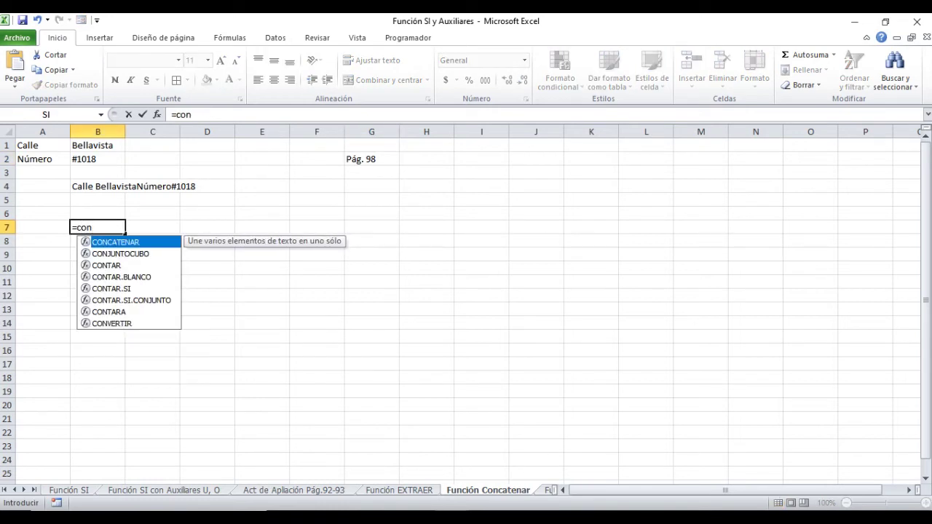
{"action": "key", "text": "Tab"}
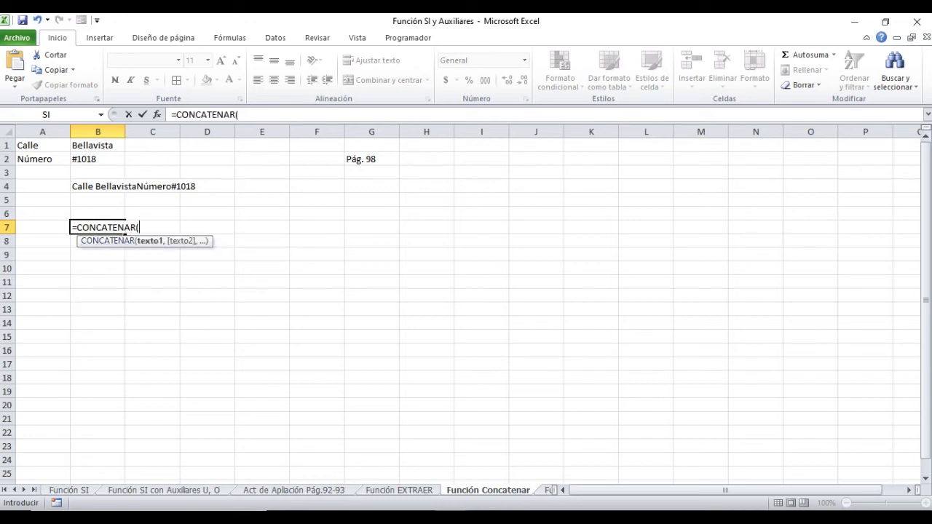
{"action": "left_click", "coordinate": [42, 144]}
{"action": "type", "text": ","}
{"action": "left_click", "coordinate": [98, 145]}
{"action": "type", "text": ","}
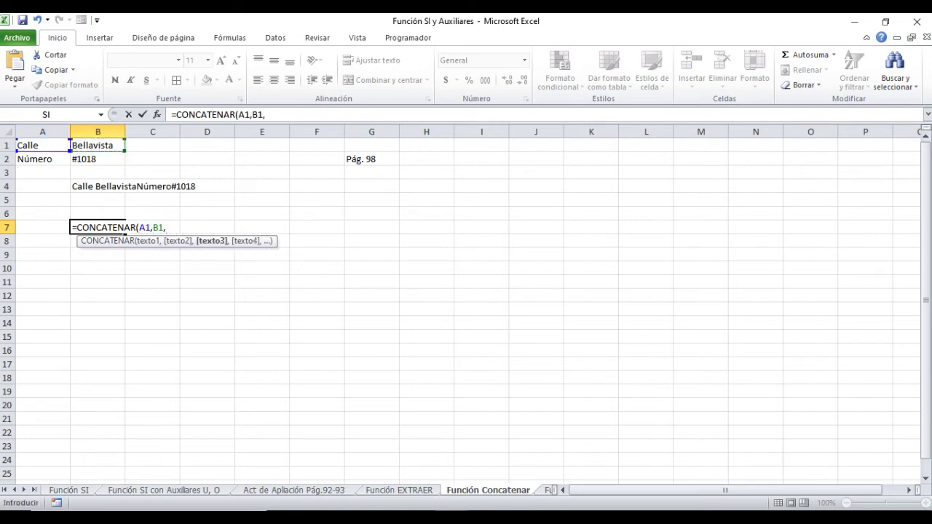
{"action": "left_click", "coordinate": [43, 159]}
{"action": "type", "text": ","}
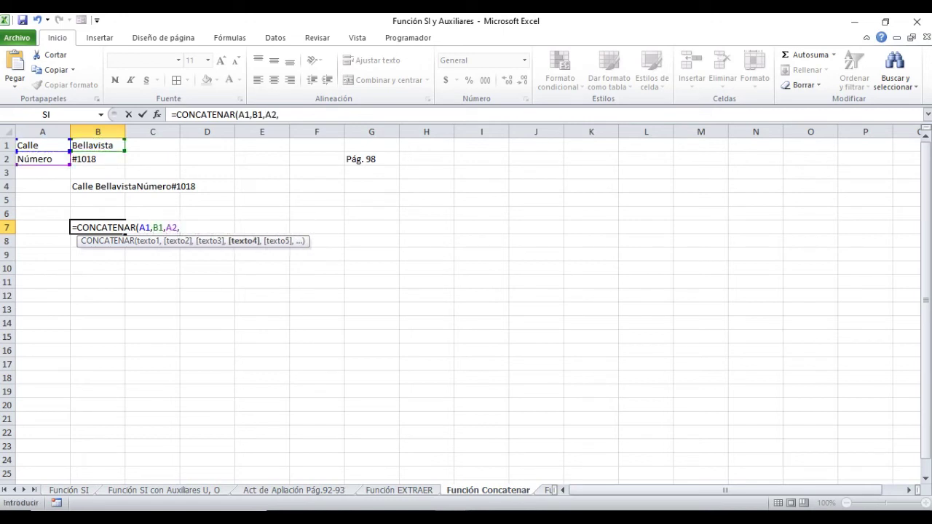
{"action": "left_click", "coordinate": [98, 159]}
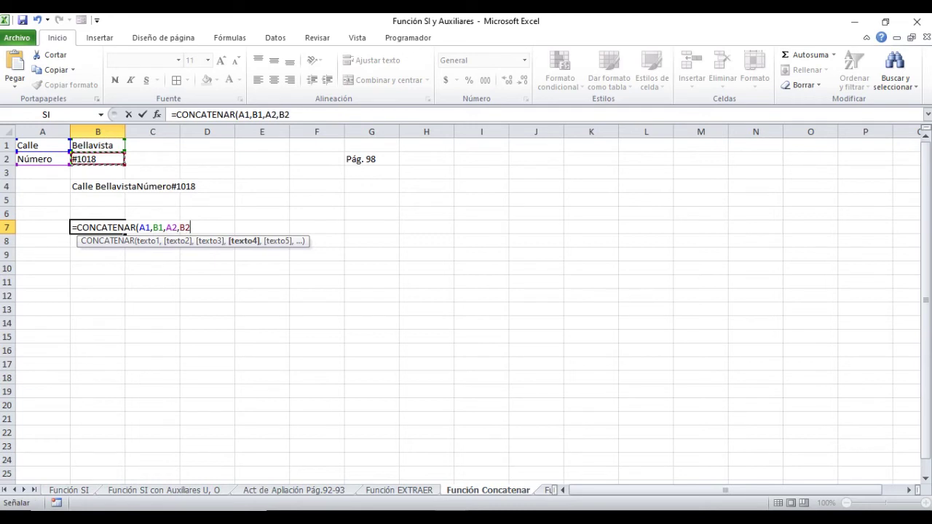
{"action": "type", "text": ")"}
{"action": "key", "text": "Return"}
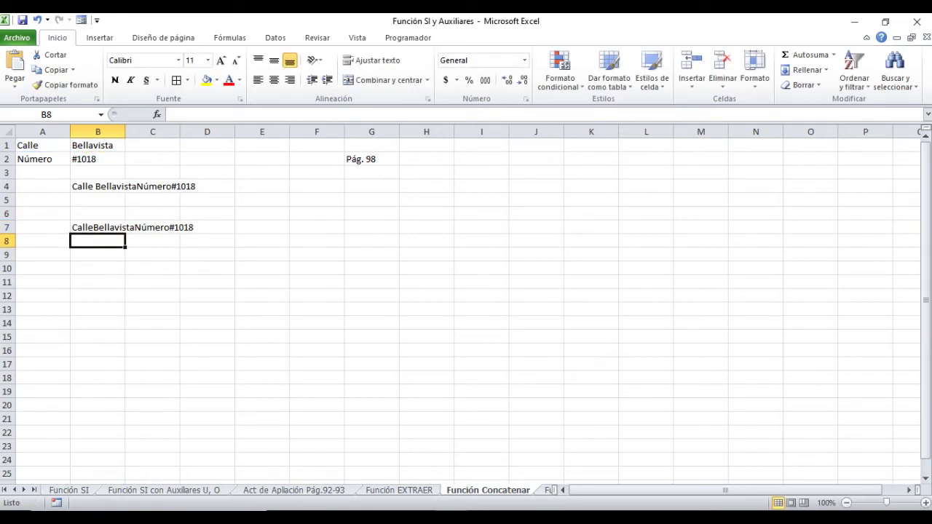
{"action": "left_click_drag", "start_coordinate": [126, 131], "coordinate": [211, 131]}
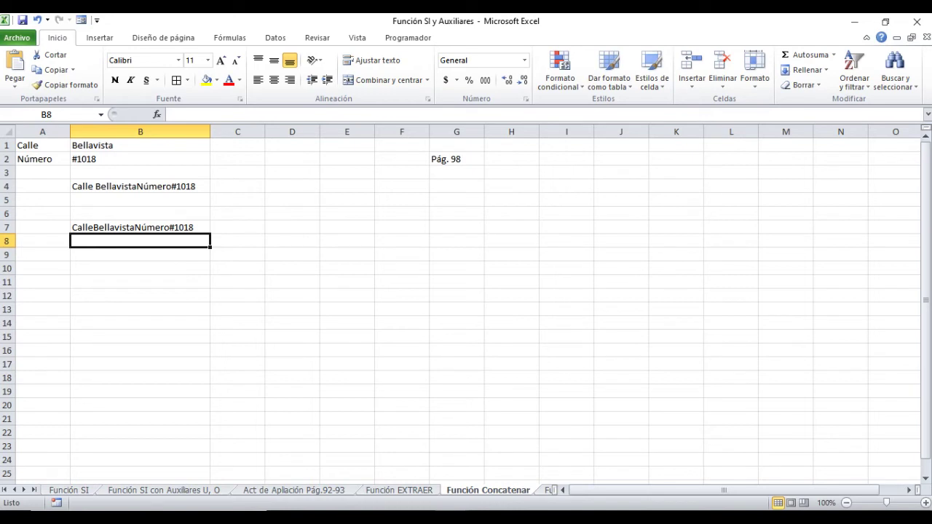
Step: Insert " " space separators between the pieces of B7's CONCATENAR formula
{"action": "double_click", "coordinate": [96, 227]}
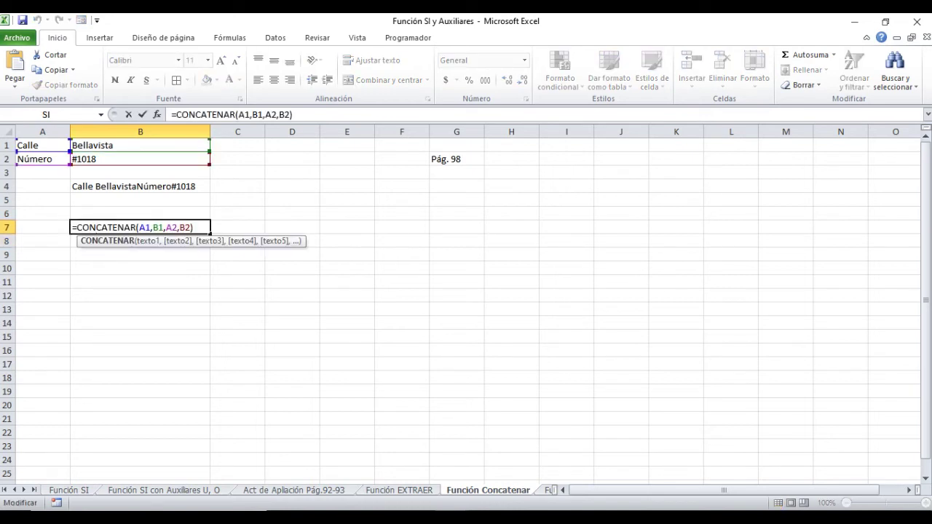
{"action": "left_click", "coordinate": [151, 227]}
{"action": "left_click", "coordinate": [153, 227]}
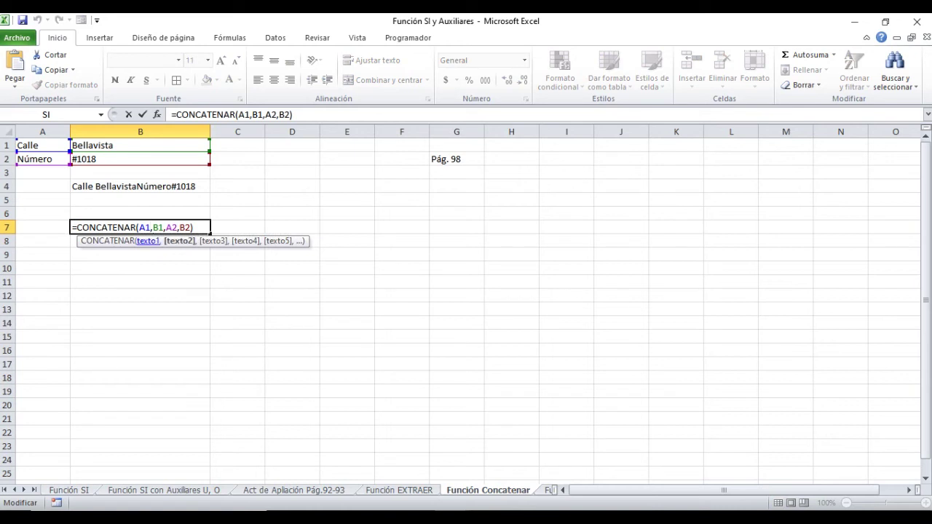
{"action": "type", "text": "\""}
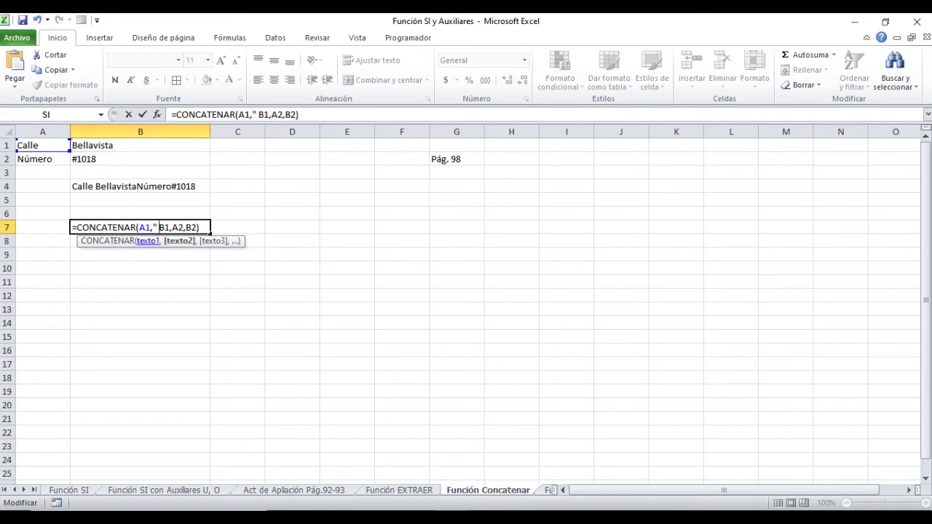
{"action": "type", "text": " \","}
{"action": "key", "text": "Right"}
{"action": "key", "text": "Right"}
{"action": "key", "text": "Right"}
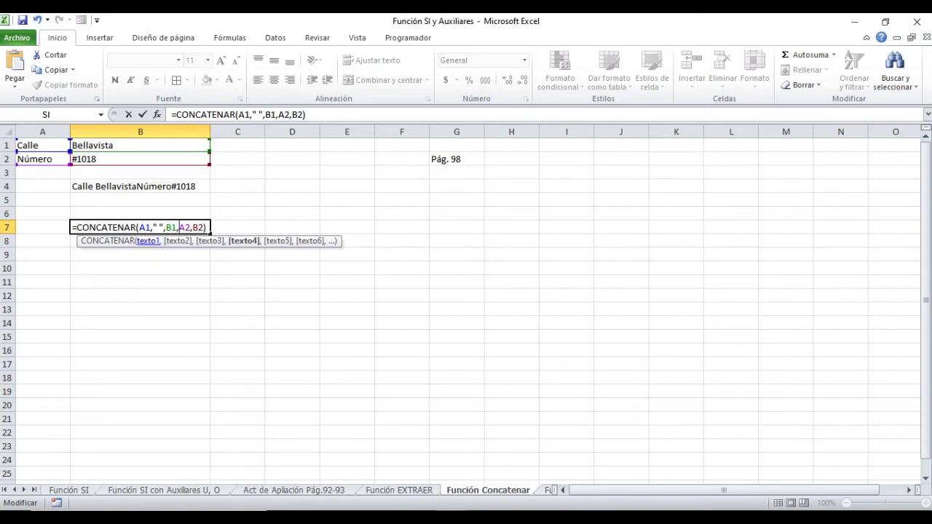
{"action": "type", "text": "\" \""}
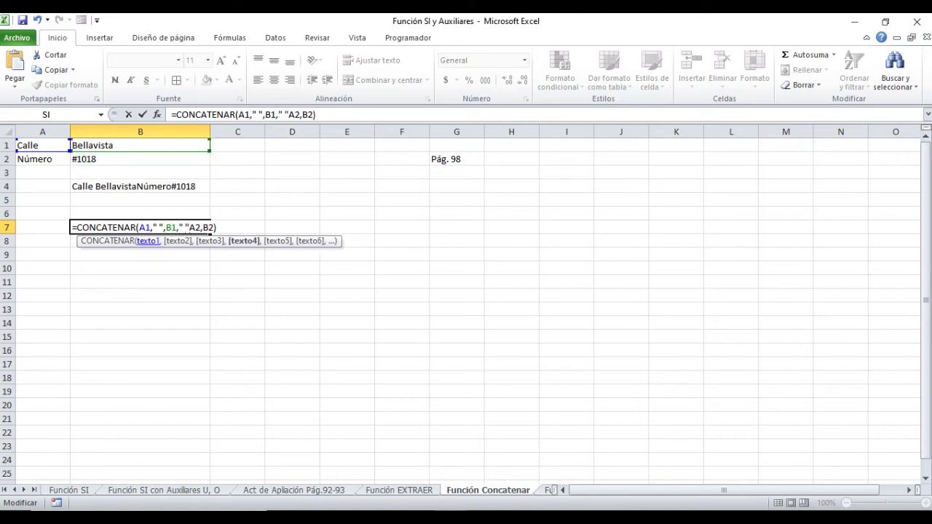
{"action": "type", "text": ","}
{"action": "key", "text": "Right"}
{"action": "key", "text": "Right"}
{"action": "key", "text": "Right"}
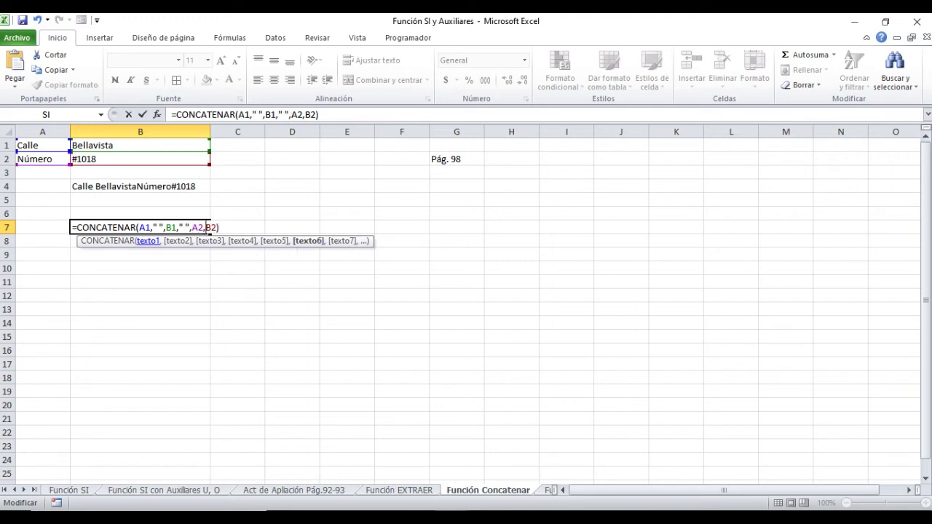
{"action": "type", "text": "\" \","}
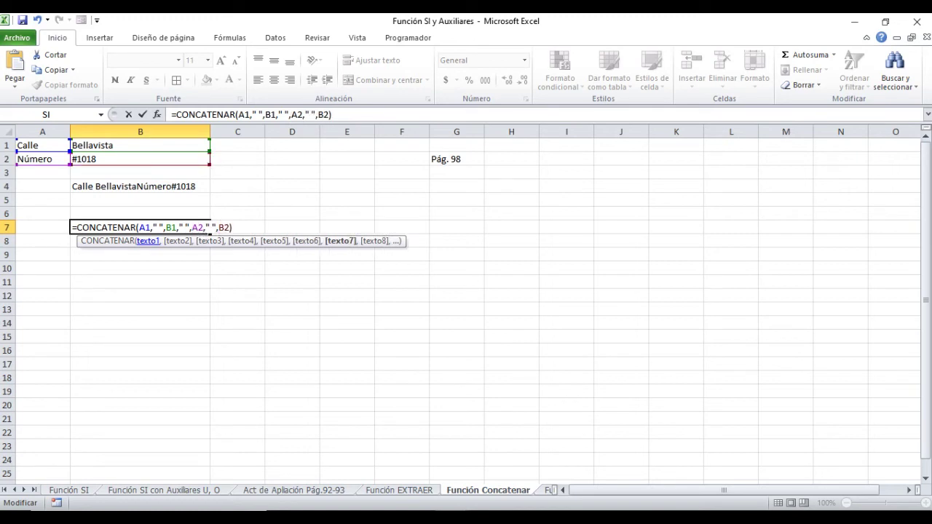
{"action": "key", "text": "Left"}
{"action": "key", "text": "Left"}
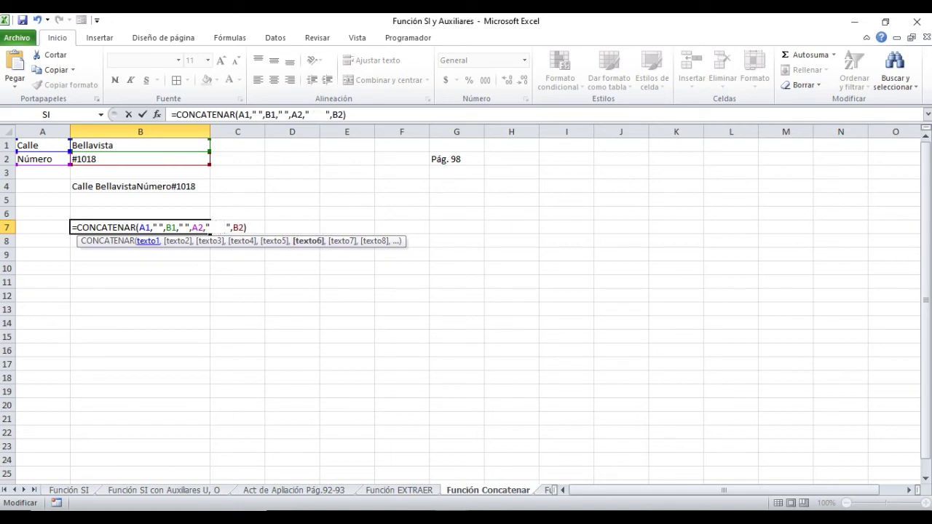
{"action": "type", "text": "hola"}
{"action": "key", "text": "BackSpace"}
{"action": "key", "text": "BackSpace"}
{"action": "key", "text": "BackSpace"}
{"action": "key", "text": "BackSpace"}
{"action": "key", "text": "Return"}
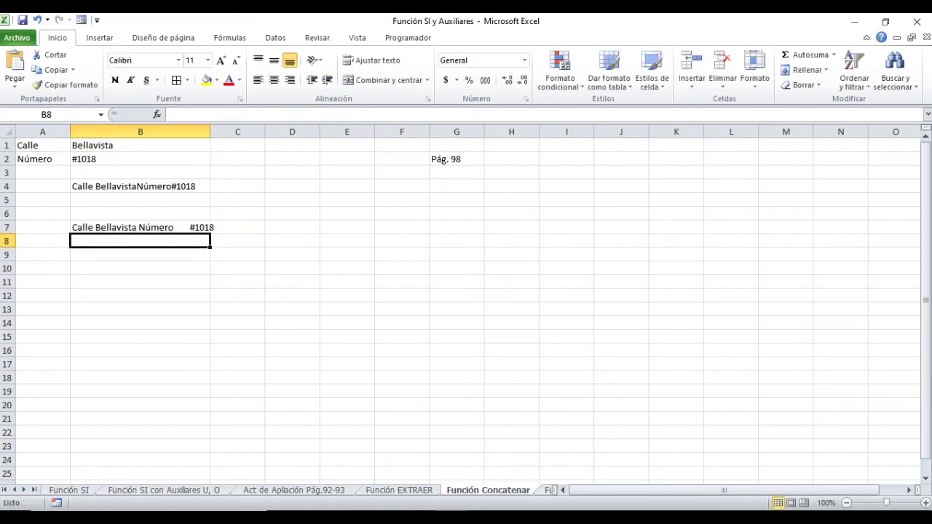
Step: Add 'hola' inside the quoted space in B7's formula, then go to the Función Aleatorio sheet
{"action": "double_click", "coordinate": [216, 227]}
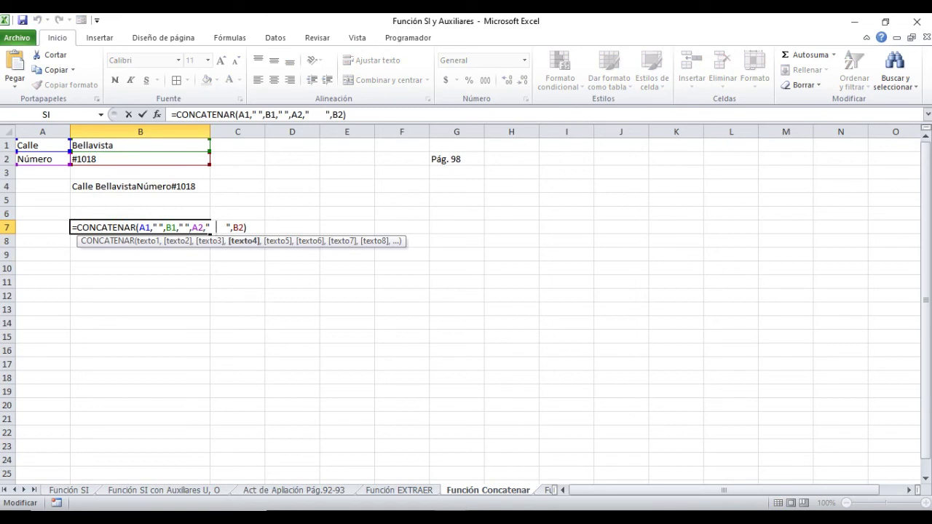
{"action": "type", "text": "hola"}
{"action": "key", "text": "Return"}
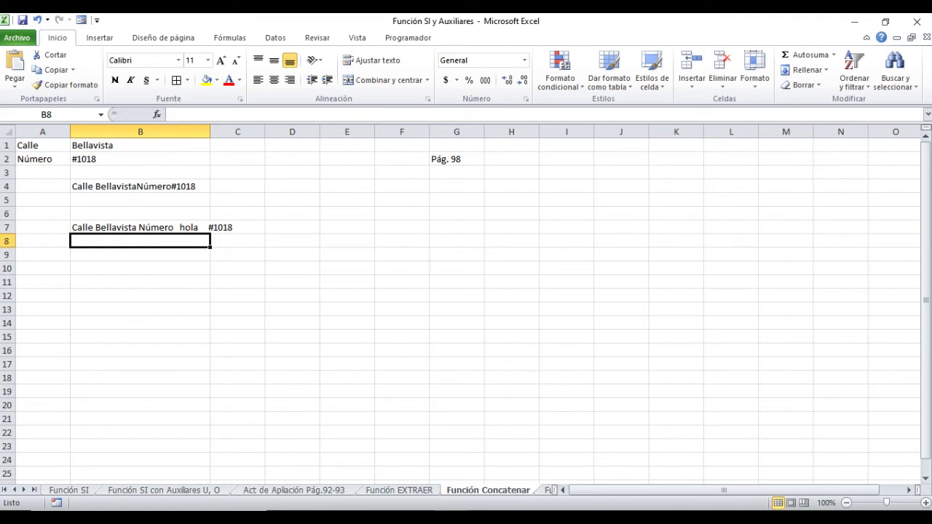
{"action": "key", "text": "ctrl+Page_Down"}
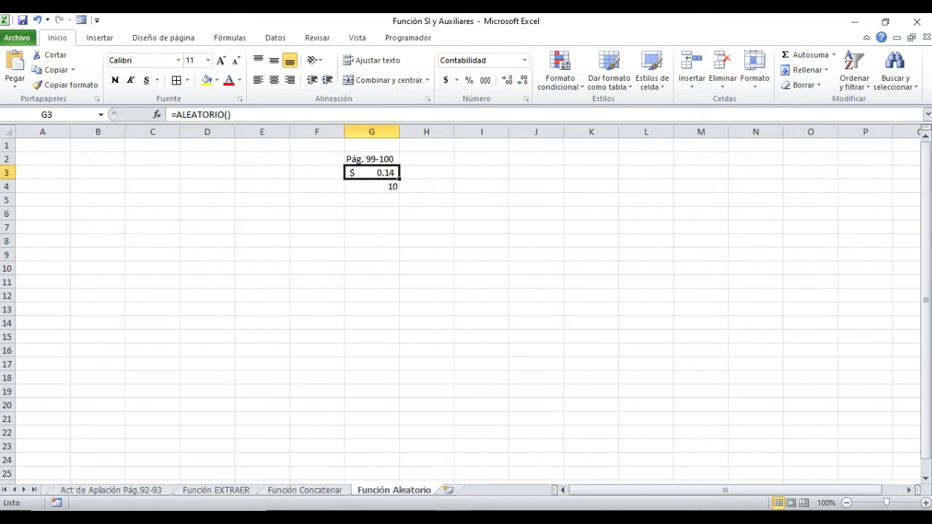
Step: Enter =ALEATORIO() in F8
{"action": "left_click", "coordinate": [371, 158]}
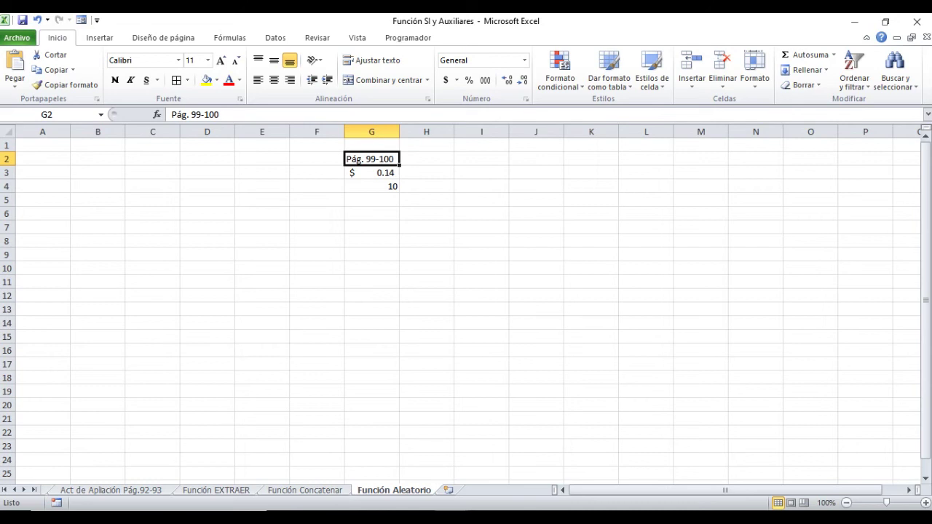
{"action": "left_click", "coordinate": [316, 241]}
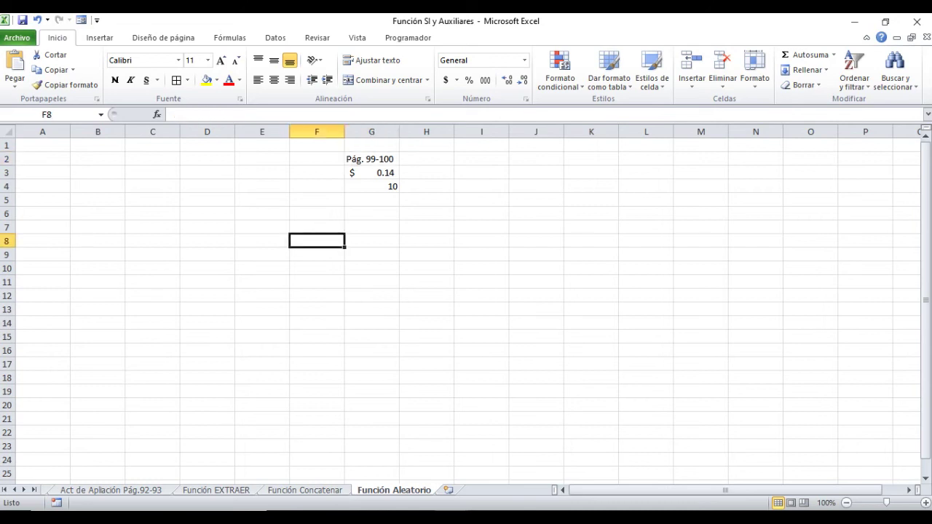
{"action": "type", "text": "="}
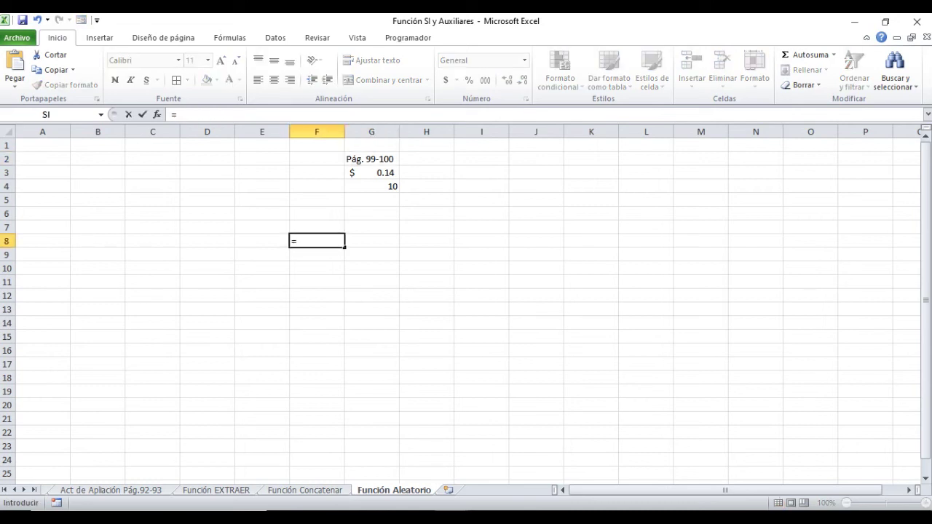
{"action": "type", "text": "ale"}
{"action": "key", "text": "Tab"}
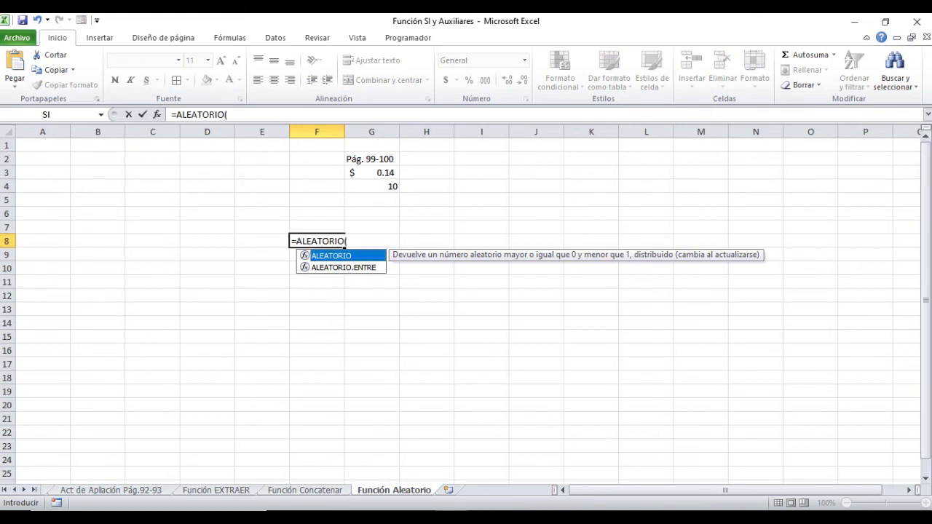
{"action": "type", "text": "()"}
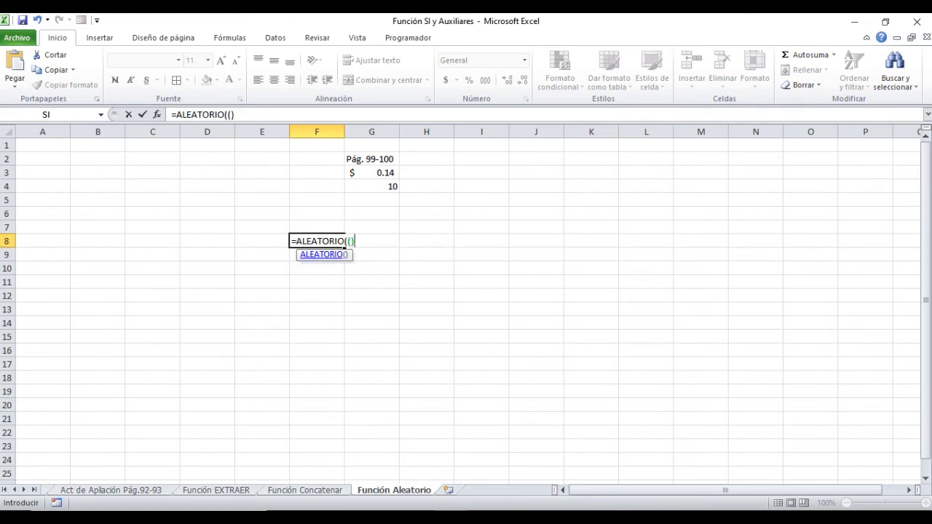
{"action": "key", "text": "BackSpace"}
{"action": "key", "text": "BackSpace"}
{"action": "type", "text": ")"}
{"action": "key", "text": "Return"}
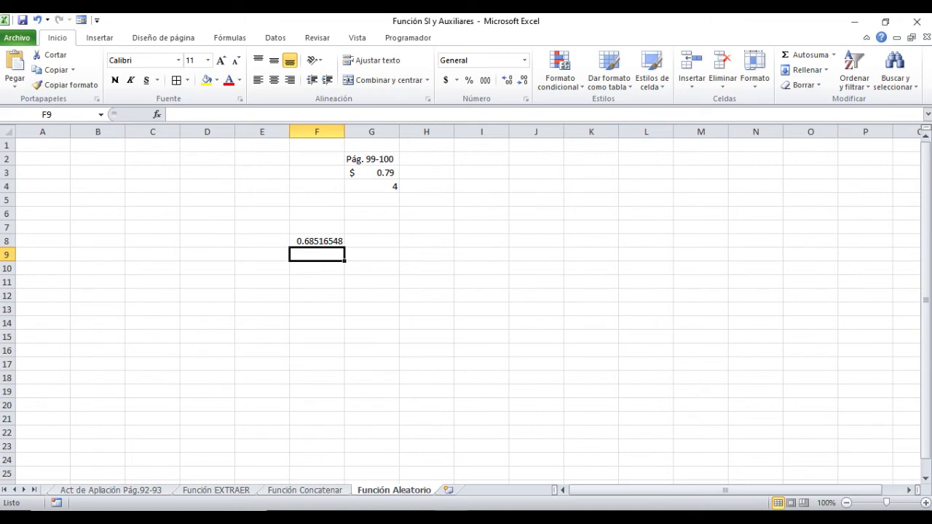
Step: Re-enter F8's formula to recalculate it, giving 0.7443571
{"action": "key", "text": "Up"}
{"action": "key", "text": "F2"}
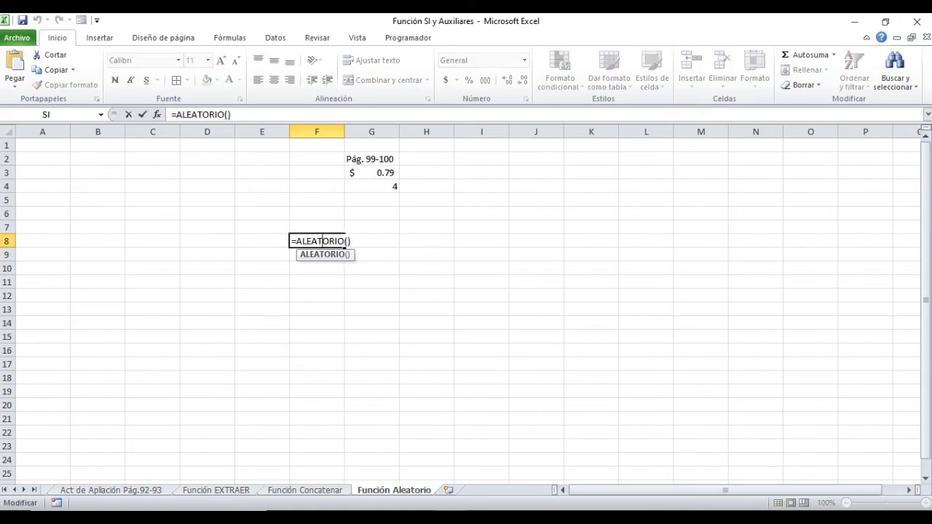
{"action": "key", "text": "Return"}
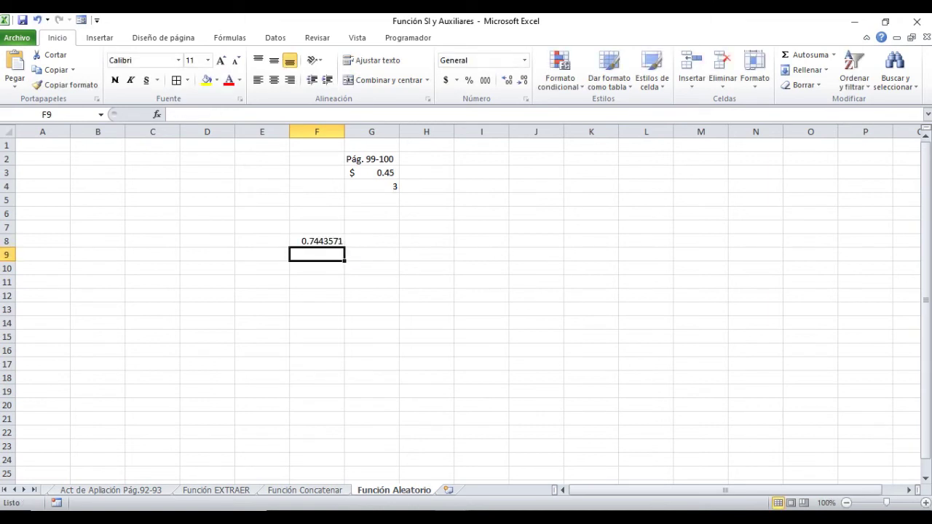
{"action": "key", "text": "Up"}
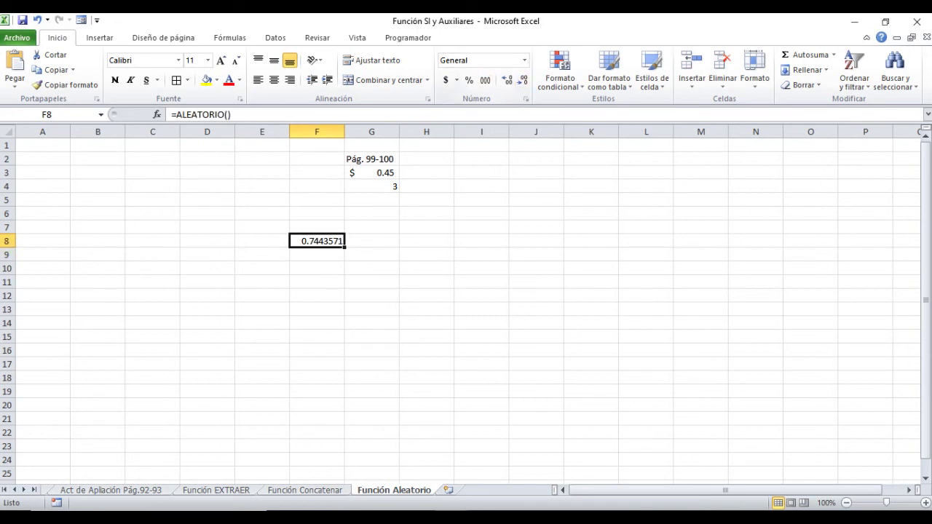
{"action": "left_click", "coordinate": [507, 80]}
Step: Format F8 as Número with one decimal place, showing 0.7
{"action": "left_click", "coordinate": [522, 80]}
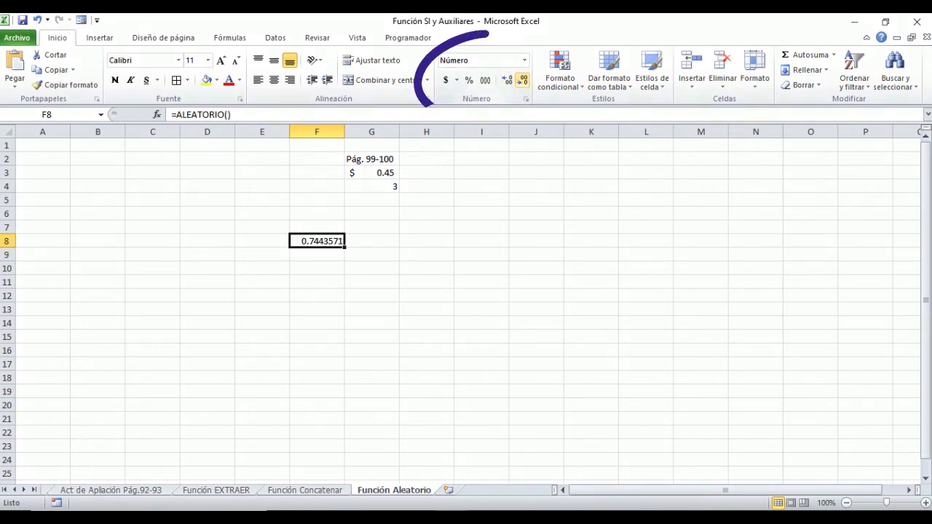
{"action": "left_click", "coordinate": [521, 80]}
{"action": "left_click", "coordinate": [522, 80]}
{"action": "left_click", "coordinate": [522, 81]}
{"action": "left_click", "coordinate": [522, 80]}
{"action": "left_click", "coordinate": [522, 80]}
{"action": "left_click", "coordinate": [522, 80]}
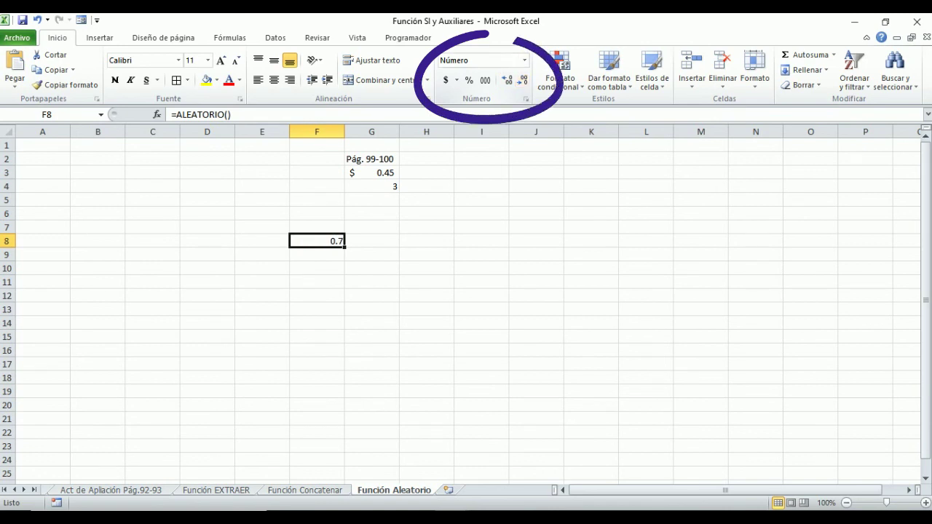
{"action": "left_click", "coordinate": [507, 80]}
{"action": "left_click", "coordinate": [522, 80]}
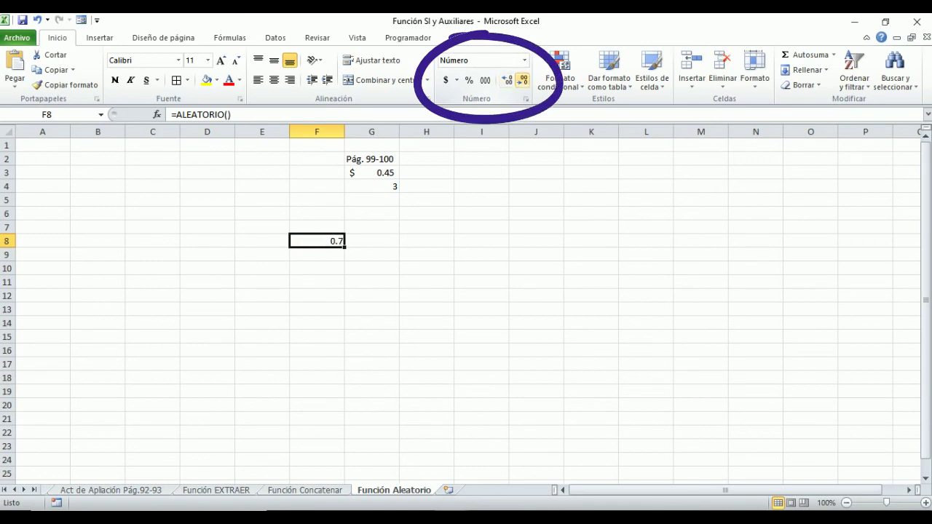
{"action": "left_click", "coordinate": [316, 254]}
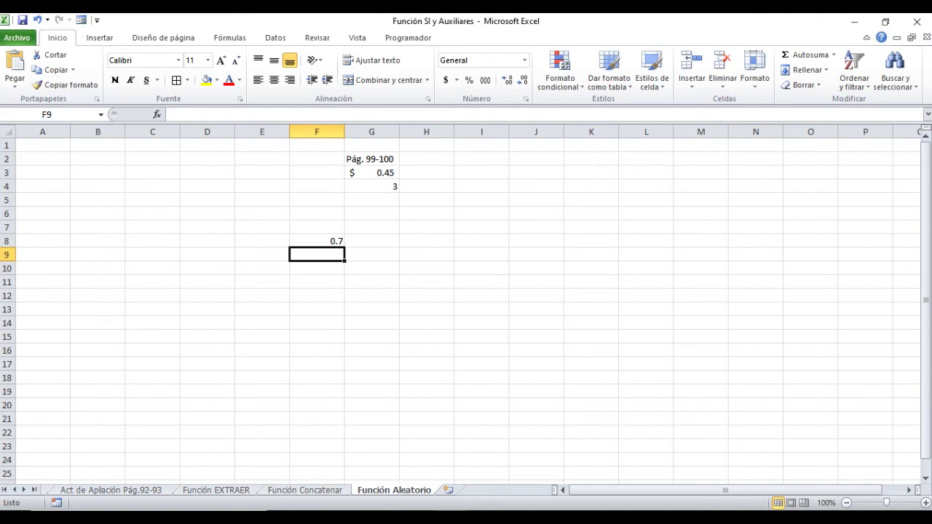
Step: Enter =ALEATORIO.ENTRE(1,10) in F9
{"action": "type", "text": "=al"}
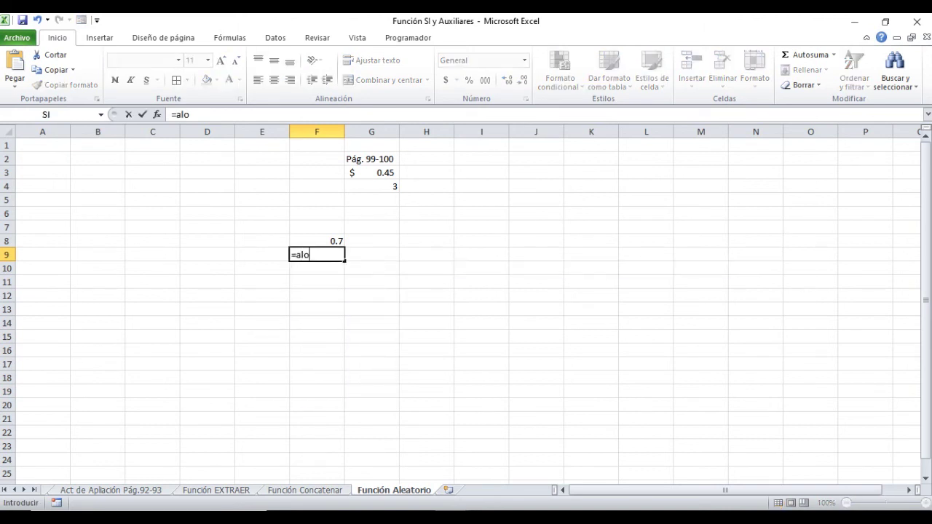
{"action": "key", "text": "BackSpace"}
{"action": "type", "text": "lea"}
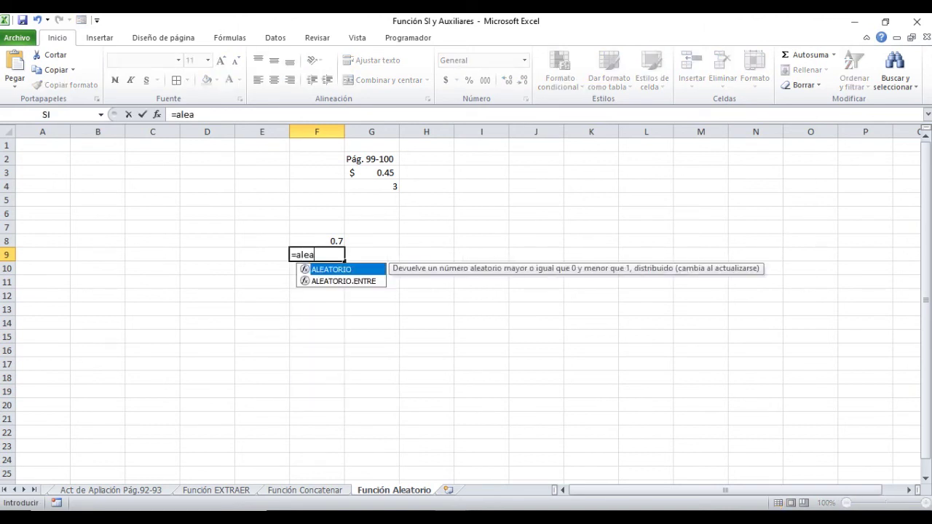
{"action": "key", "text": "Down"}
{"action": "key", "text": "Tab"}
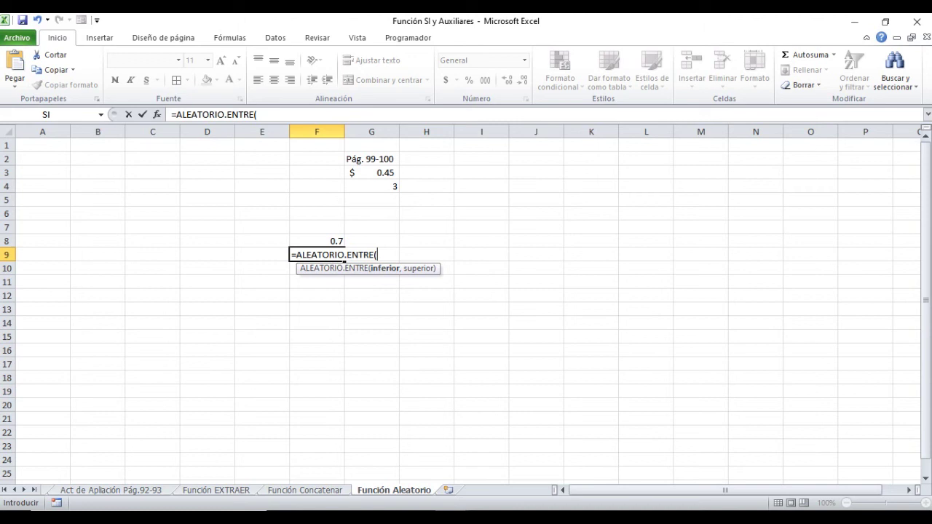
{"action": "type", "text": "1"}
{"action": "type", "text": ",10"}
{"action": "key", "text": "Return"}
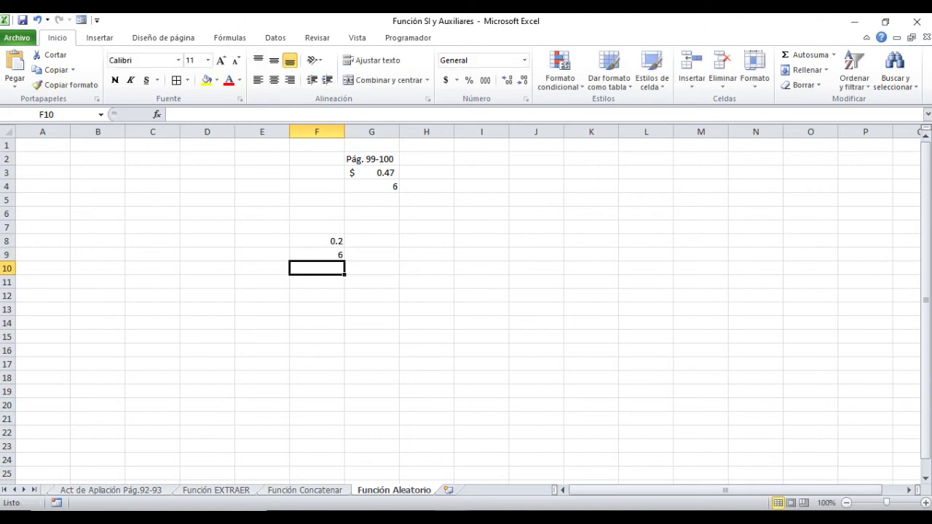
Step: Apply Número format to F9 and fill its formula down to F25
{"action": "left_click", "coordinate": [316, 254]}
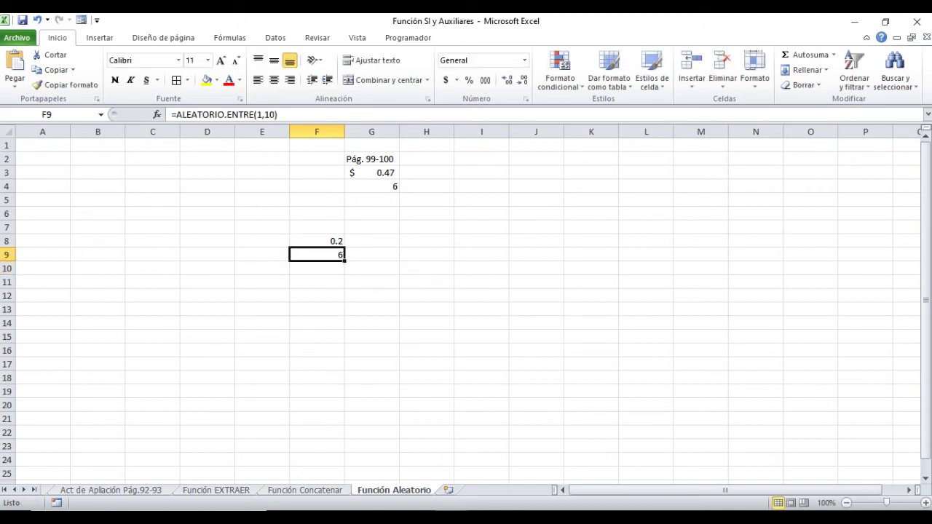
{"action": "left_click", "coordinate": [506, 80]}
{"action": "left_click_drag", "start_coordinate": [344, 261], "coordinate": [343, 475]}
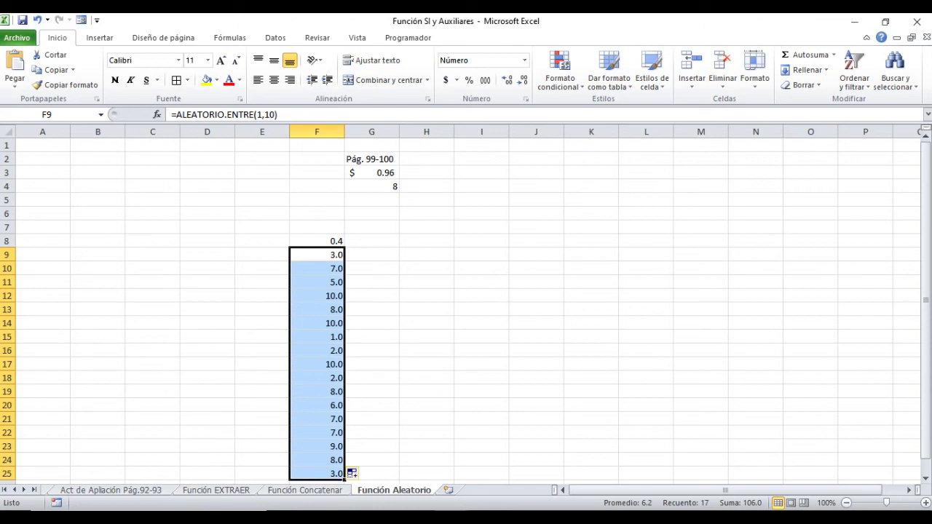
{"action": "left_click", "coordinate": [371, 254]}
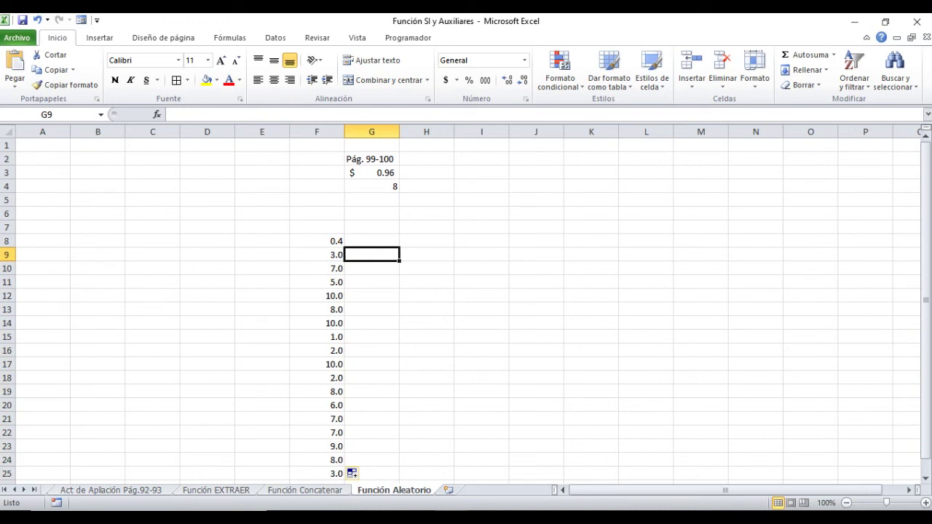
{"action": "type", "text": "=alea"}
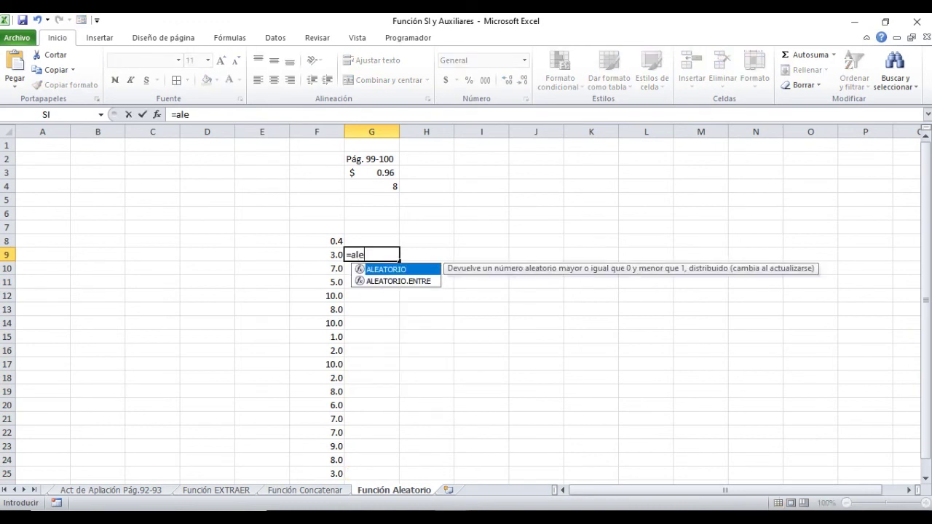
Step: Enter =ALEATORIO.ENTRE(6,10) in G9 and fill it down to G25
{"action": "key", "text": "Down"}
{"action": "key", "text": "Tab"}
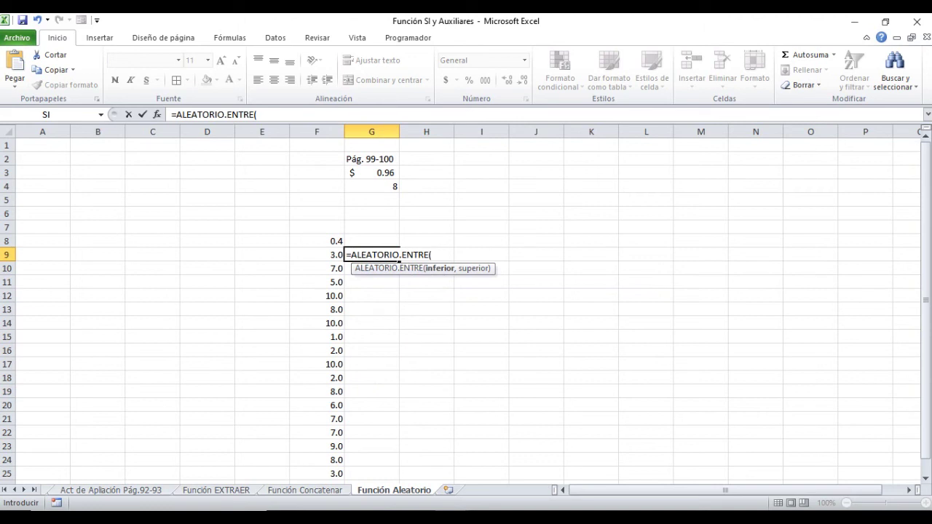
{"action": "type", "text": "6"}
{"action": "type", "text": ",10"}
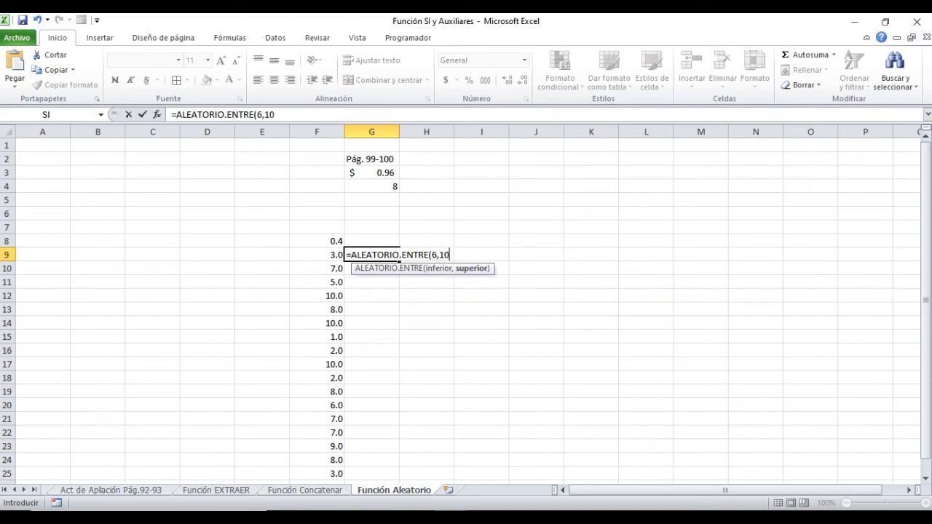
{"action": "type", "text": ")"}
{"action": "key", "text": "Return"}
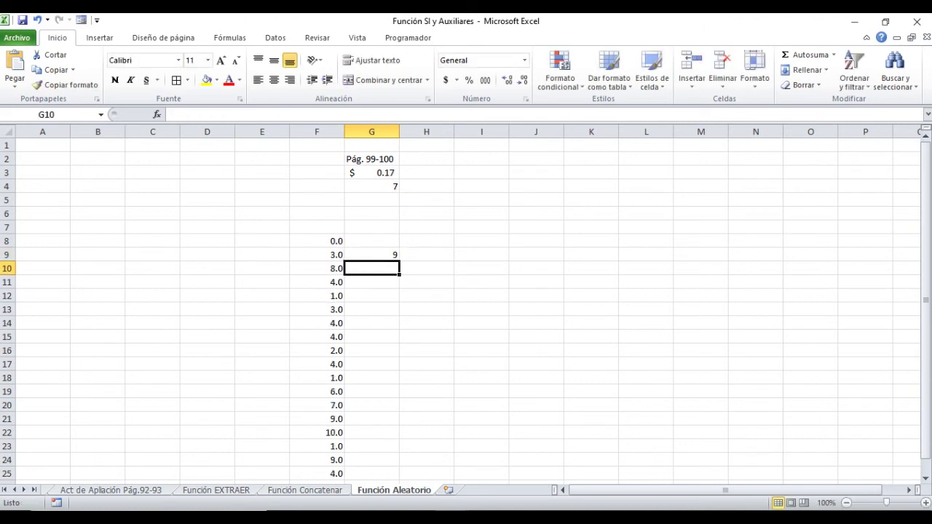
{"action": "left_click", "coordinate": [372, 254]}
{"action": "left_click_drag", "start_coordinate": [399, 260], "coordinate": [399, 437]}
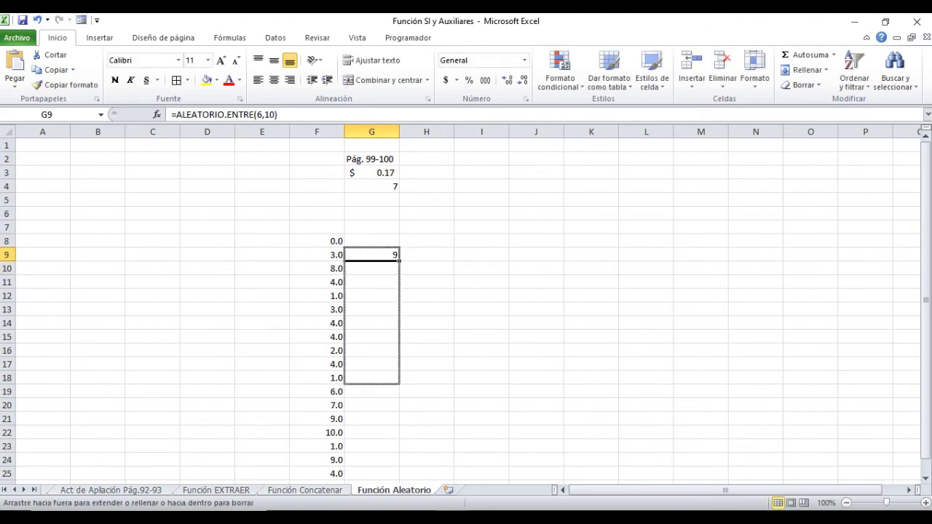